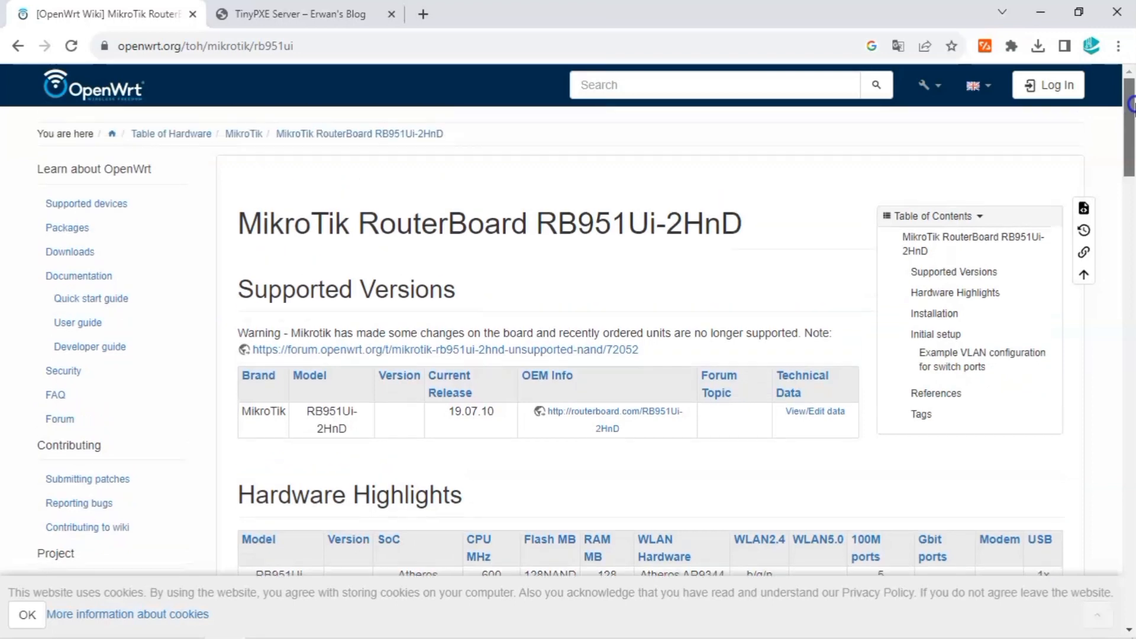
pyautogui.scroll(-7, 764, 152)
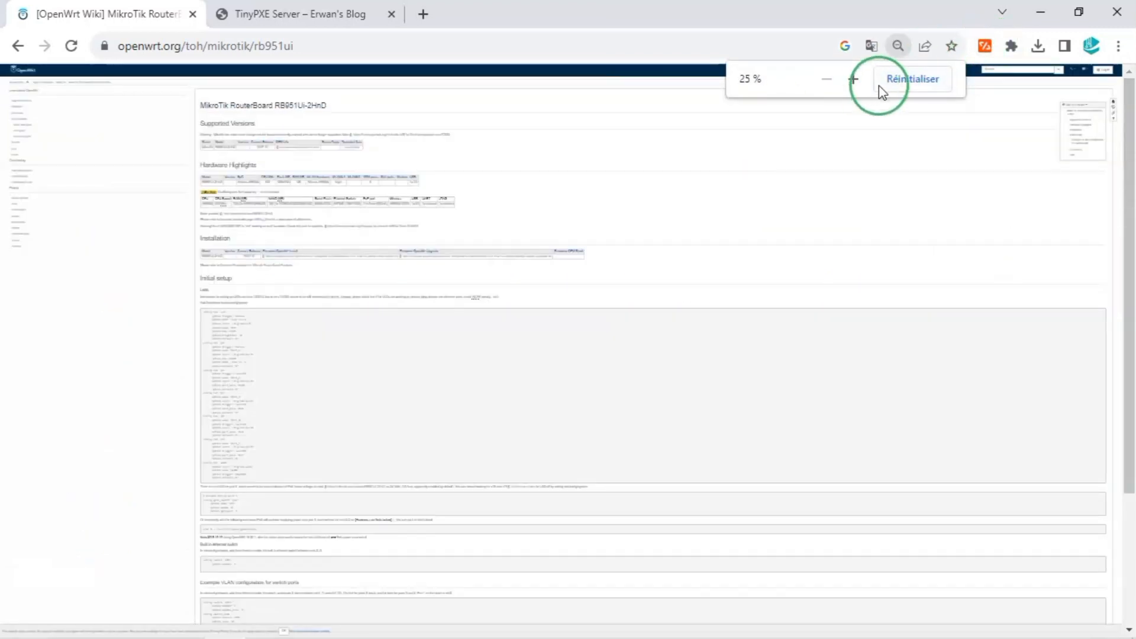
pyautogui.click(890, 84)
pyautogui.click(341, 189)
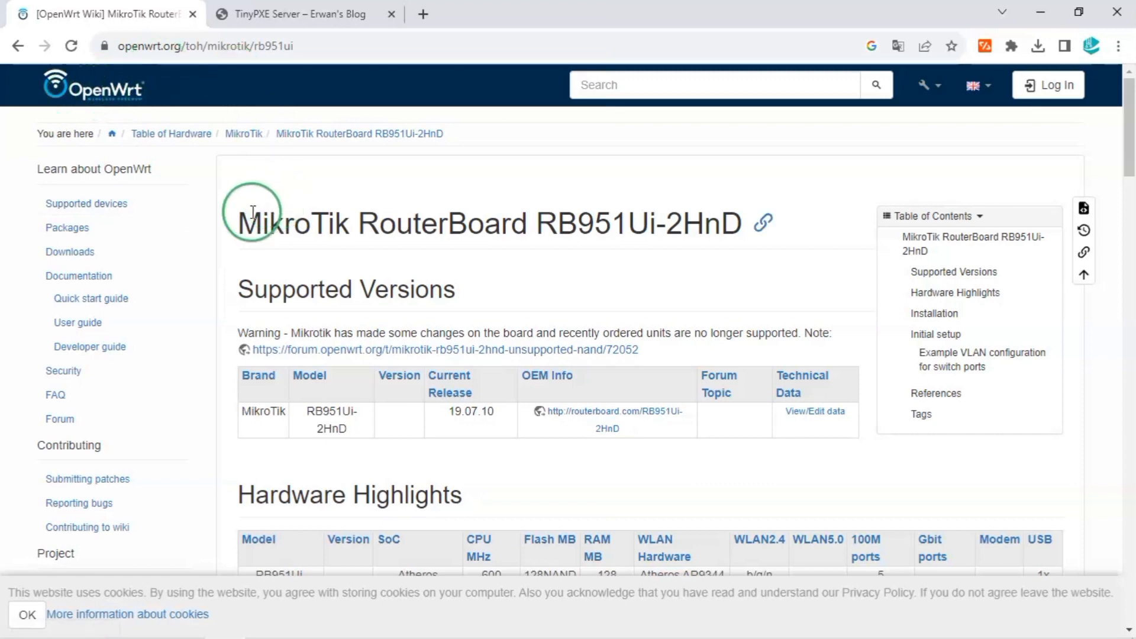
# Step: Examine the MikroTik RouterBoard RB951Ui-2HnD model name in the OpenWrt wiki page's main heading
pyautogui.moveTo(235, 228); pyautogui.dragTo(528, 234)
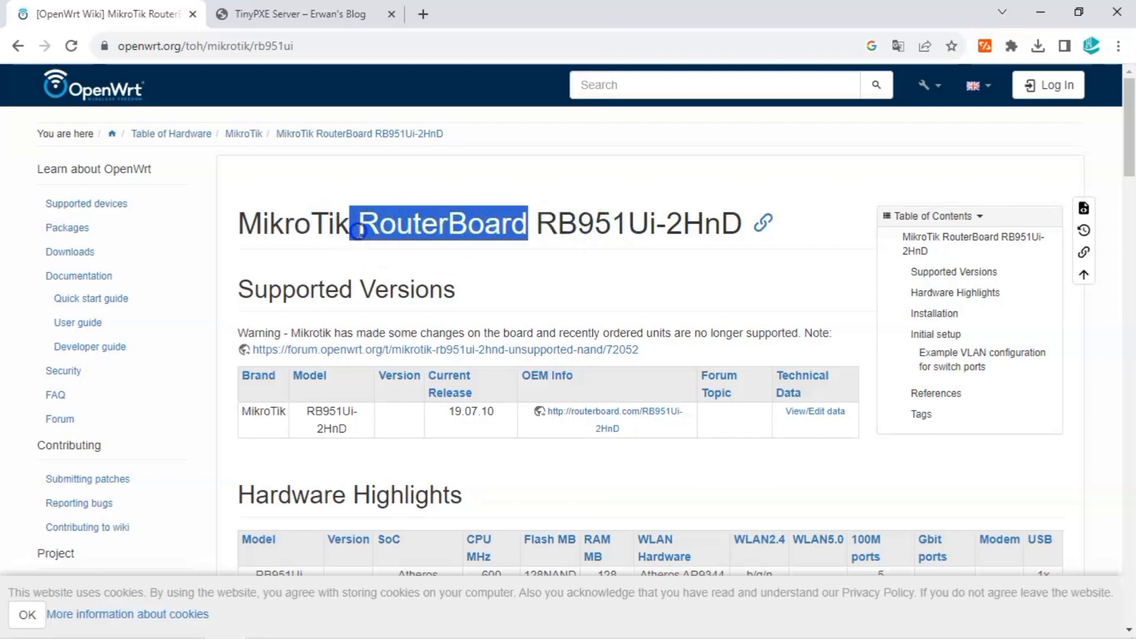
pyautogui.click(359, 231)
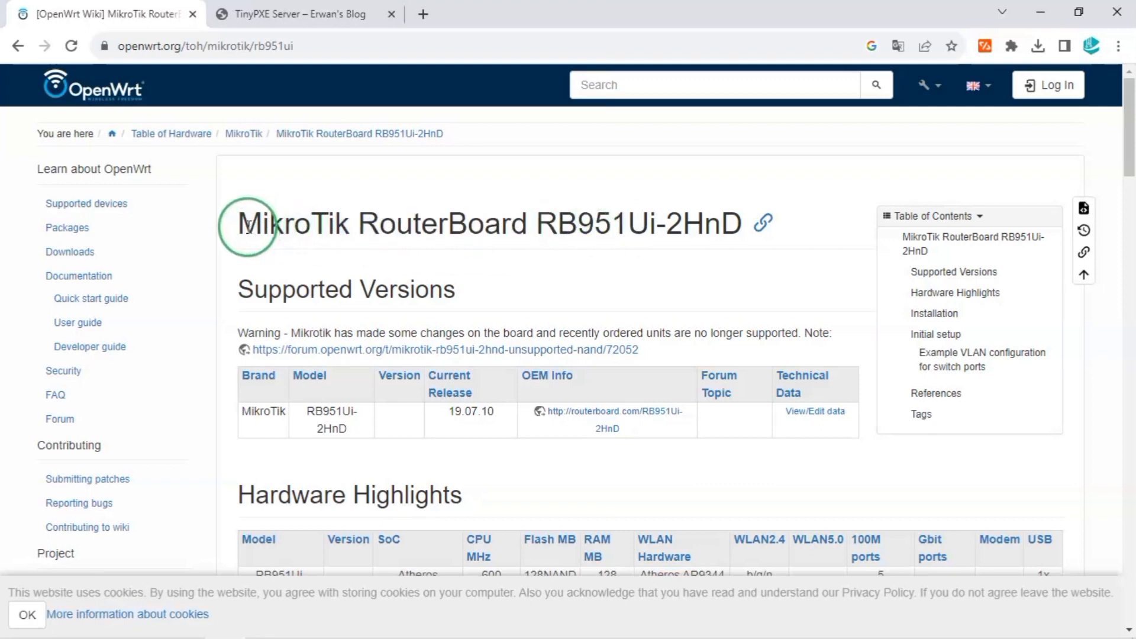
pyautogui.moveTo(237, 226); pyautogui.dragTo(602, 220)
pyautogui.click(358, 225)
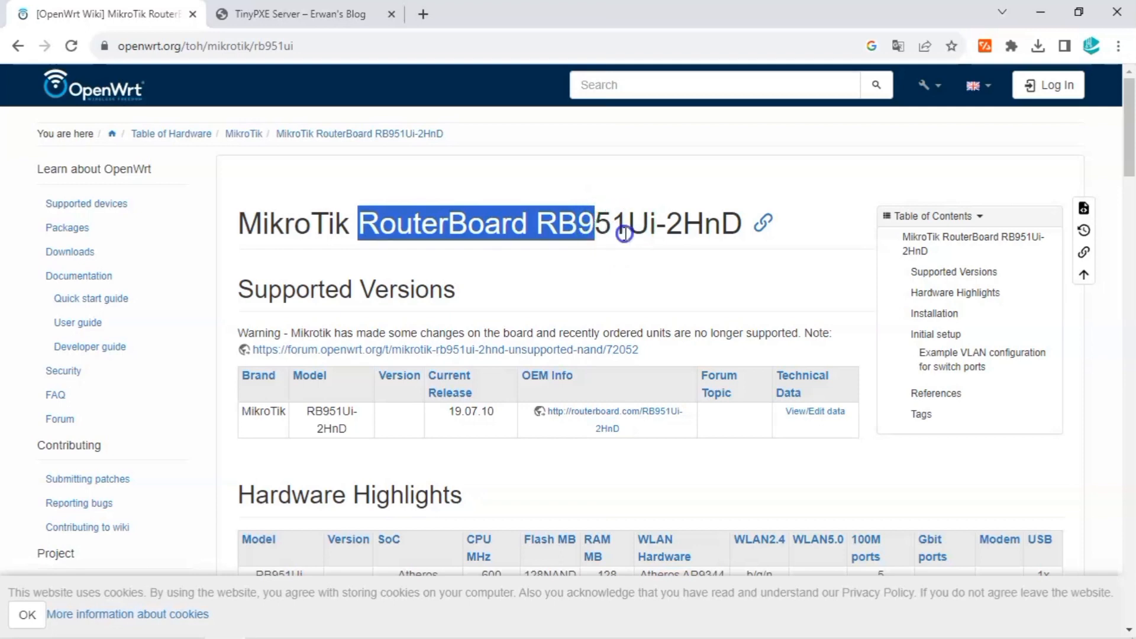
pyautogui.click(625, 233)
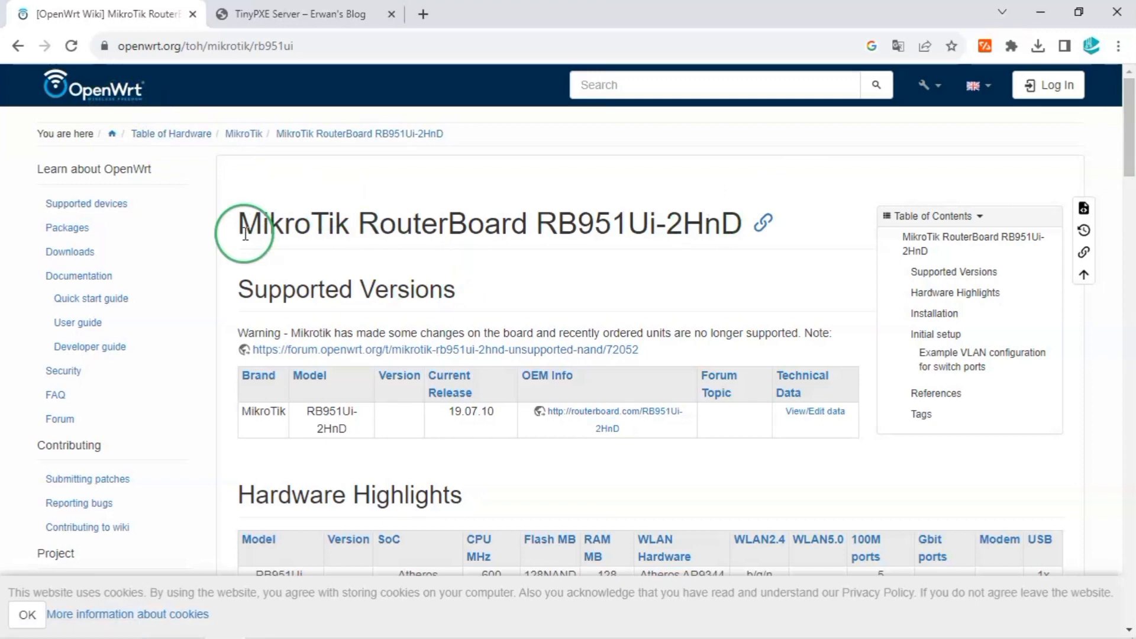
pyautogui.moveTo(245, 234); pyautogui.dragTo(253, 234)
pyautogui.click(419, 252)
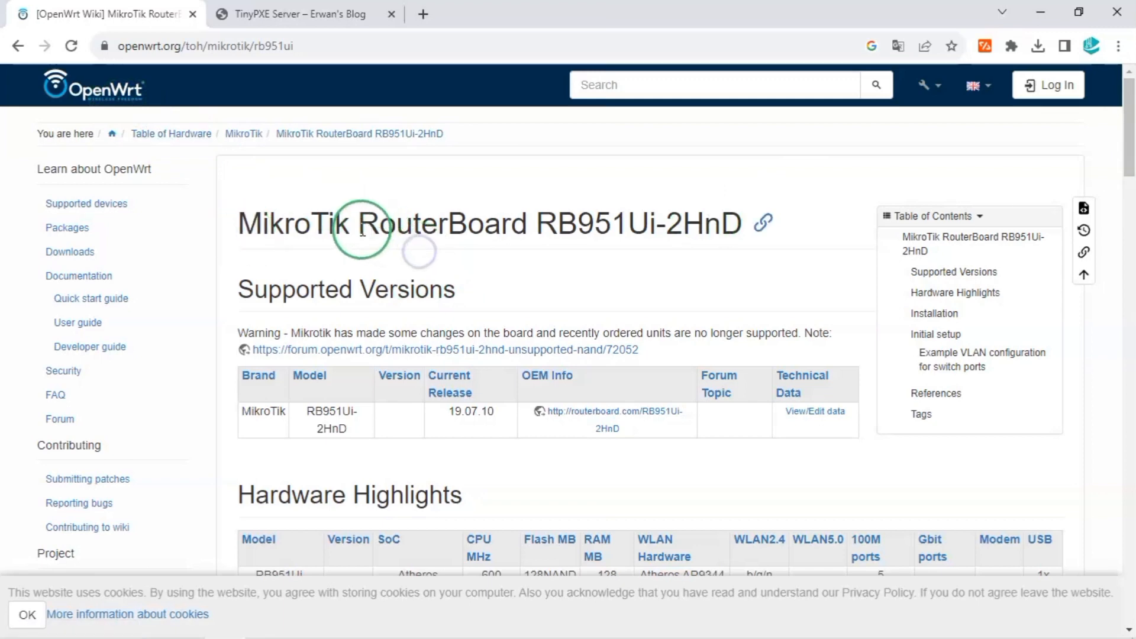
pyautogui.moveTo(422, 223); pyautogui.dragTo(501, 224)
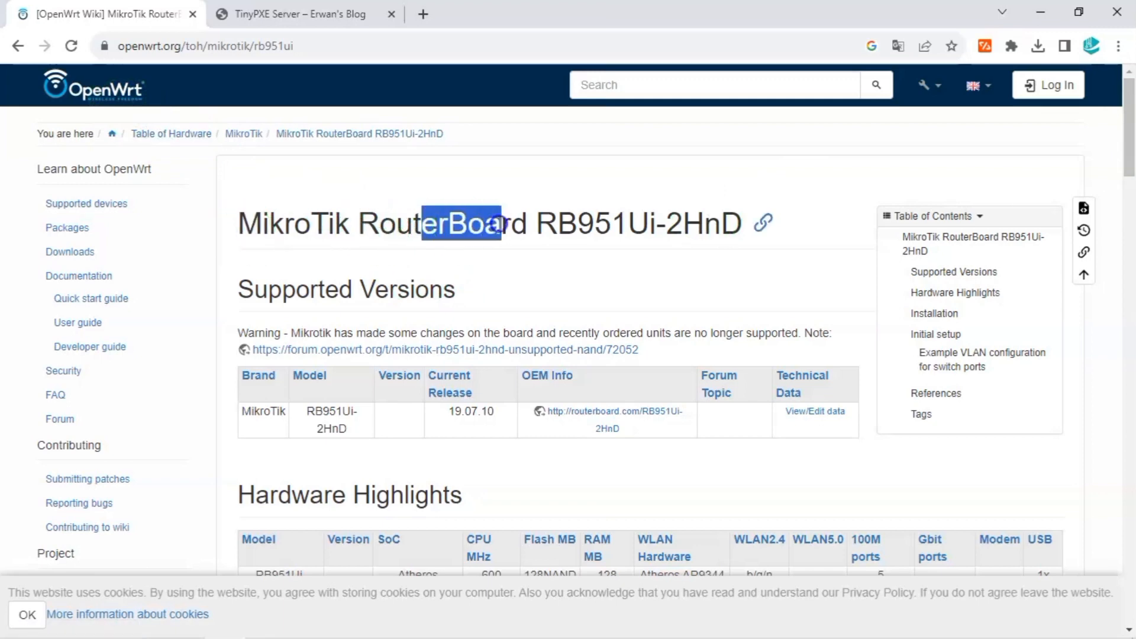
pyautogui.click(271, 228)
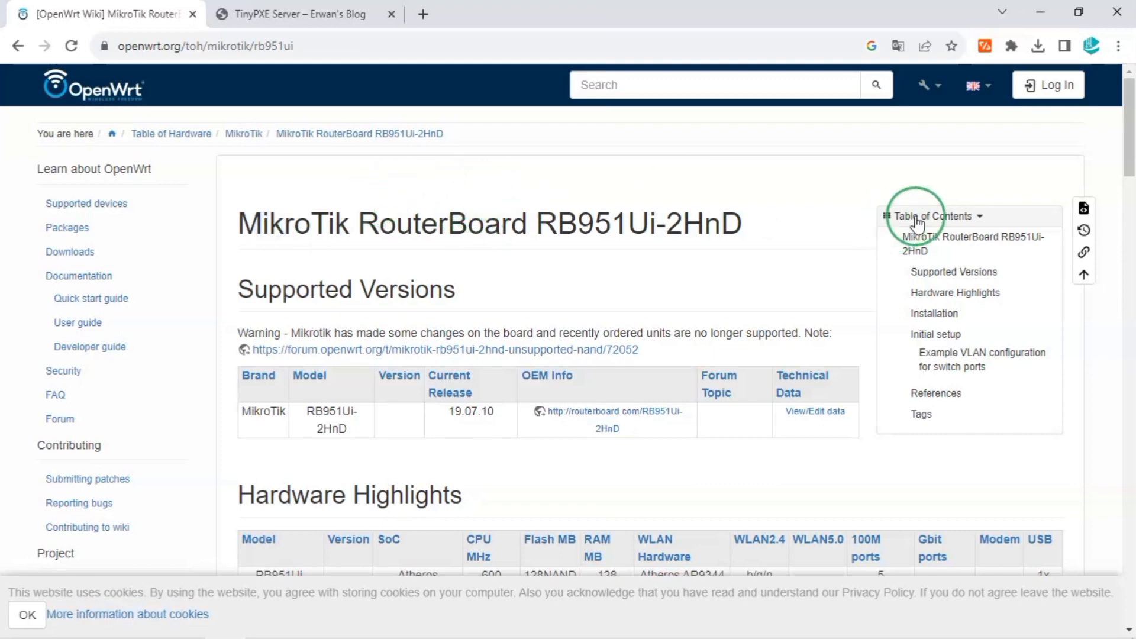
pyautogui.moveTo(1133, 126); pyautogui.dragTo(1133, 102)
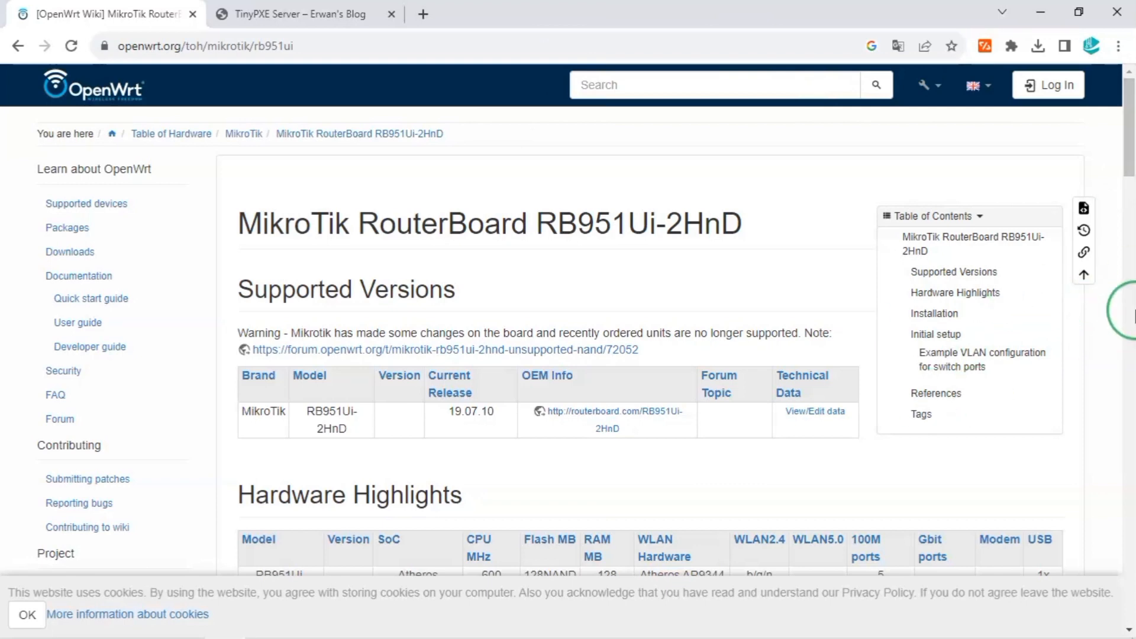
# Step: Examine the Installation section's OpenWrt install and upgrade firmware links against the router model in the page heading
pyautogui.moveTo(1130, 86); pyautogui.dragTo(1131, 206)
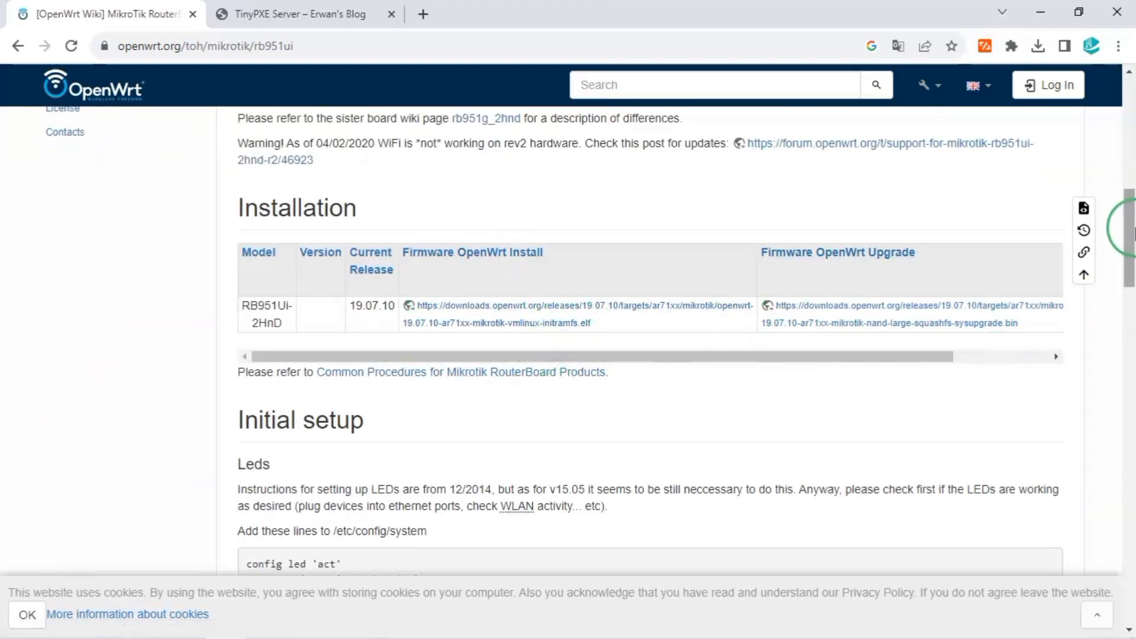
pyautogui.moveTo(1129, 223); pyautogui.dragTo(1132, 113)
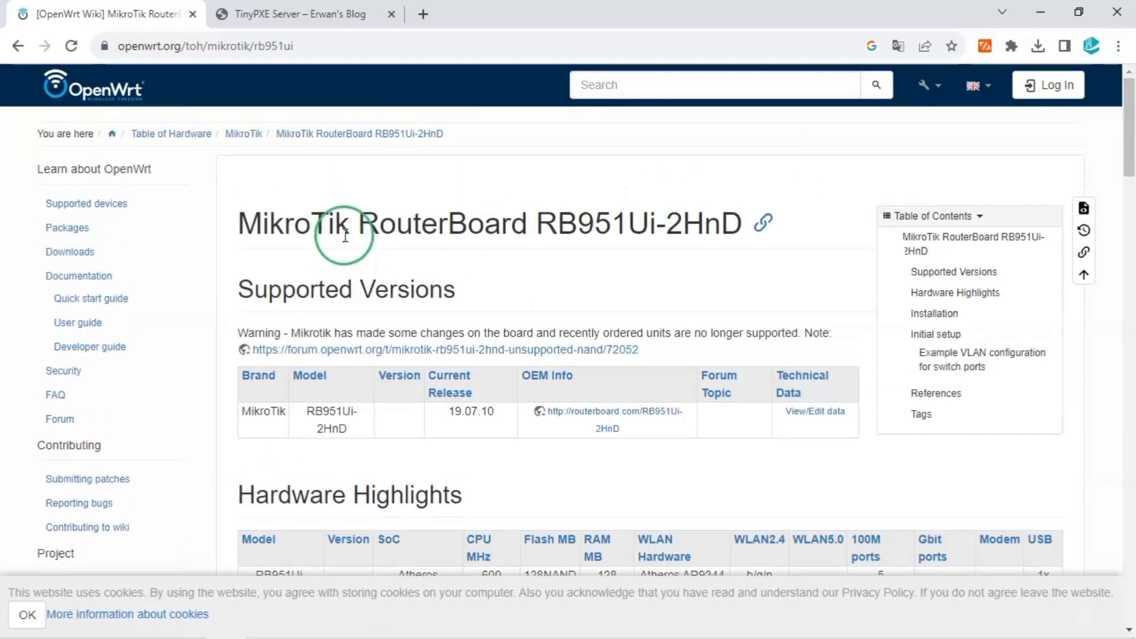
pyautogui.moveTo(354, 225)
pyautogui.mouseDown()
pyautogui.moveTo(630, 210)
pyautogui.moveTo(366, 217)
pyautogui.mouseUp()
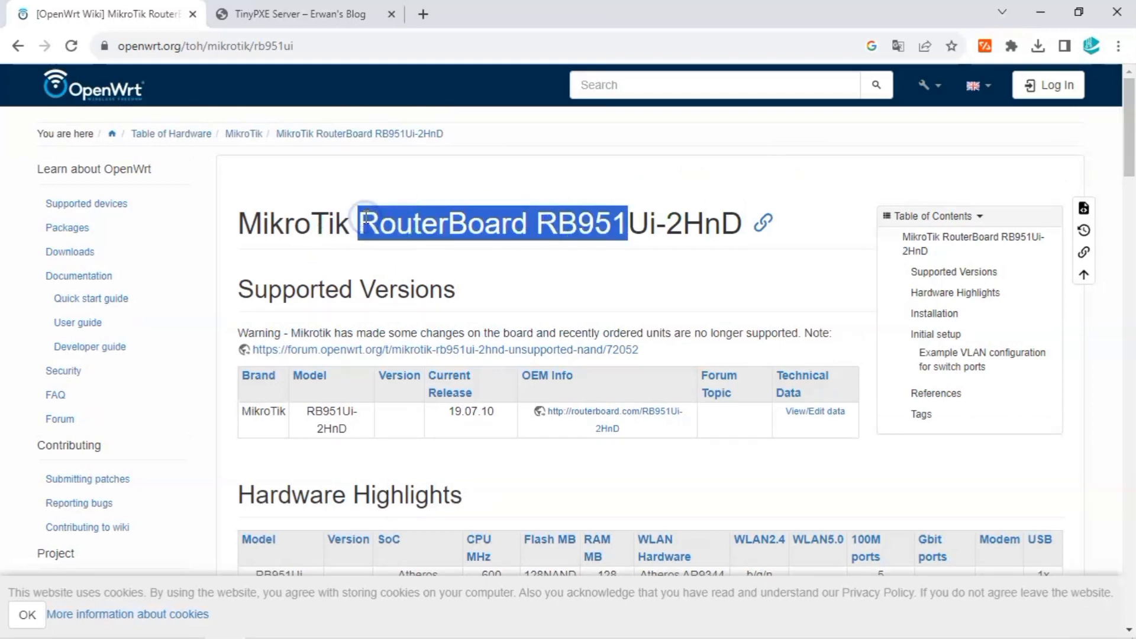
pyautogui.click(367, 218)
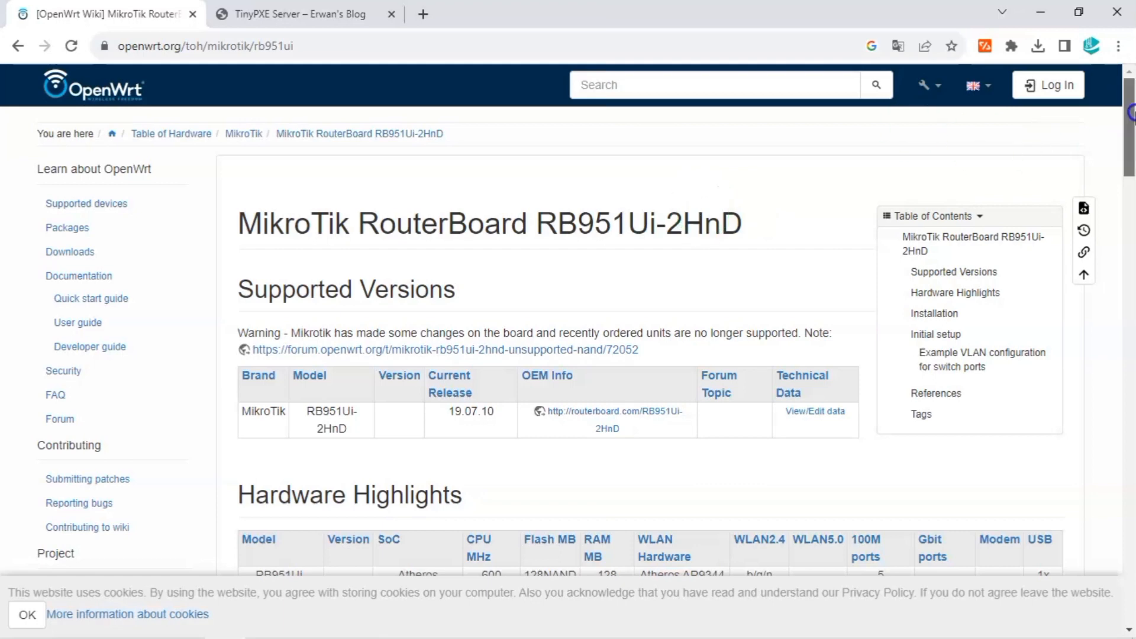
pyautogui.moveTo(1130, 119); pyautogui.dragTo(1132, 214)
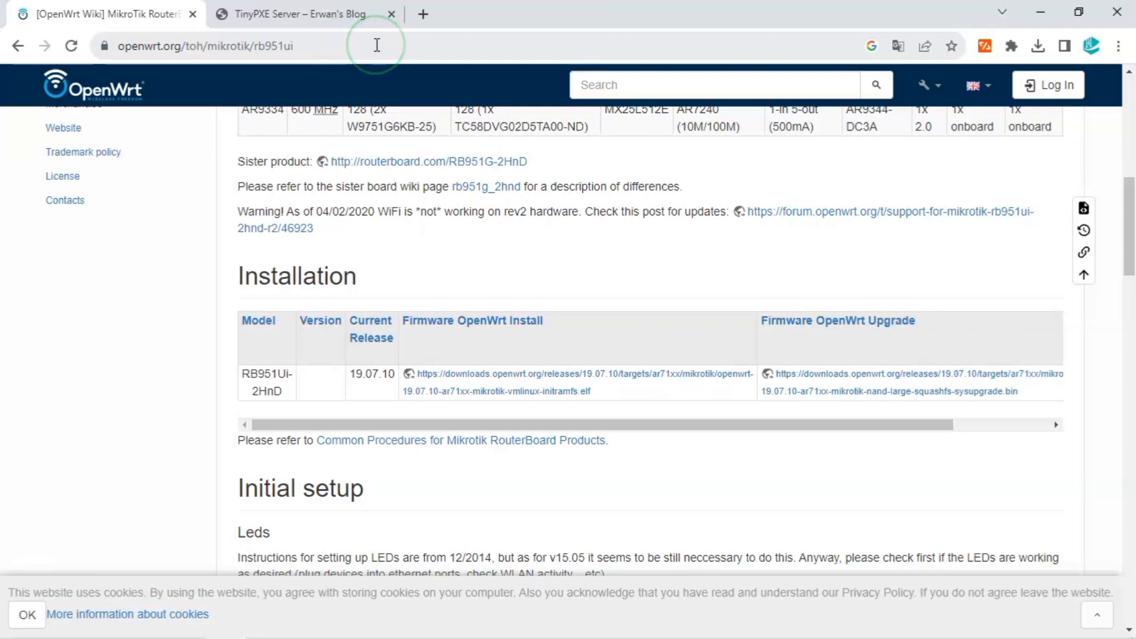
# Step: Locate the download link on the TinyPXE Server blog page and check the Téléchargements folder
pyautogui.click(288, 24)
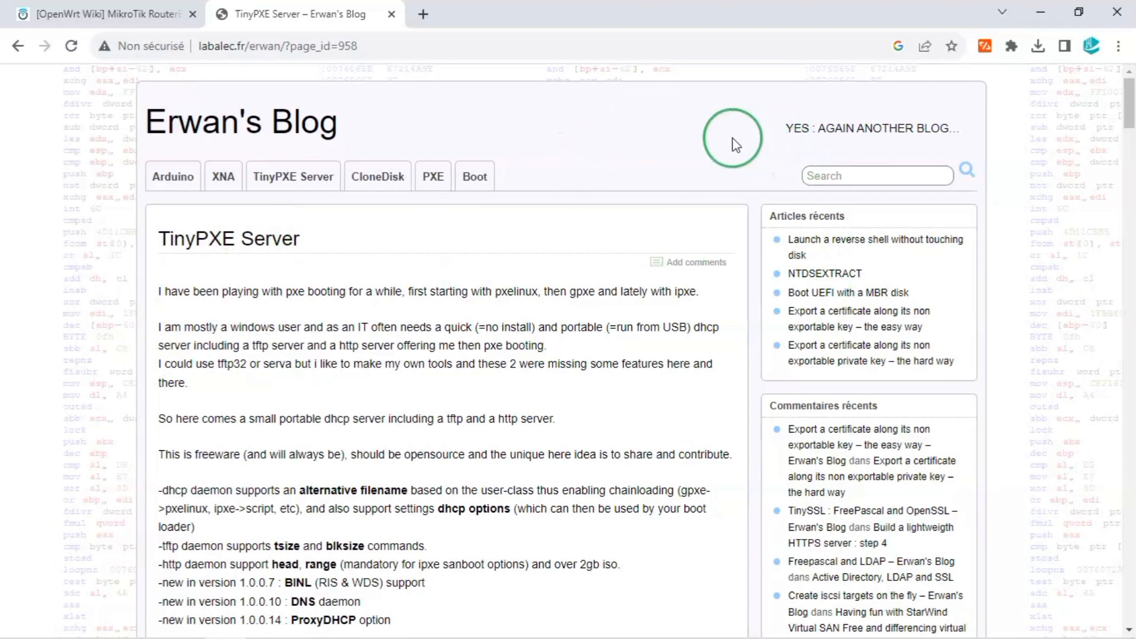
pyautogui.moveTo(1130, 107); pyautogui.dragTo(1130, 173)
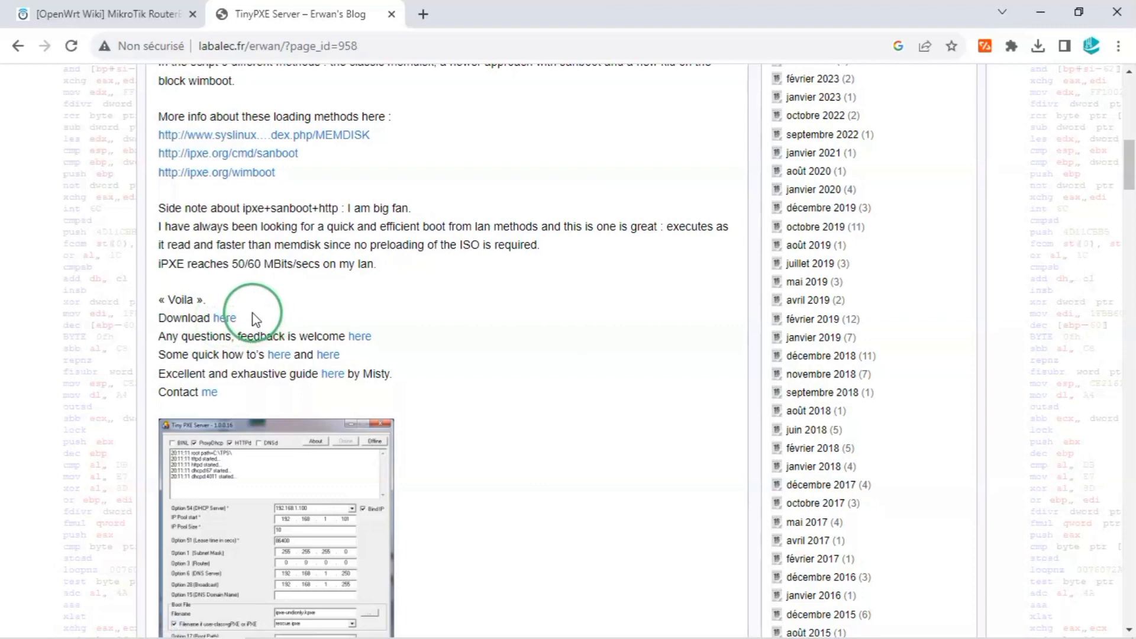
pyautogui.moveTo(178, 627)
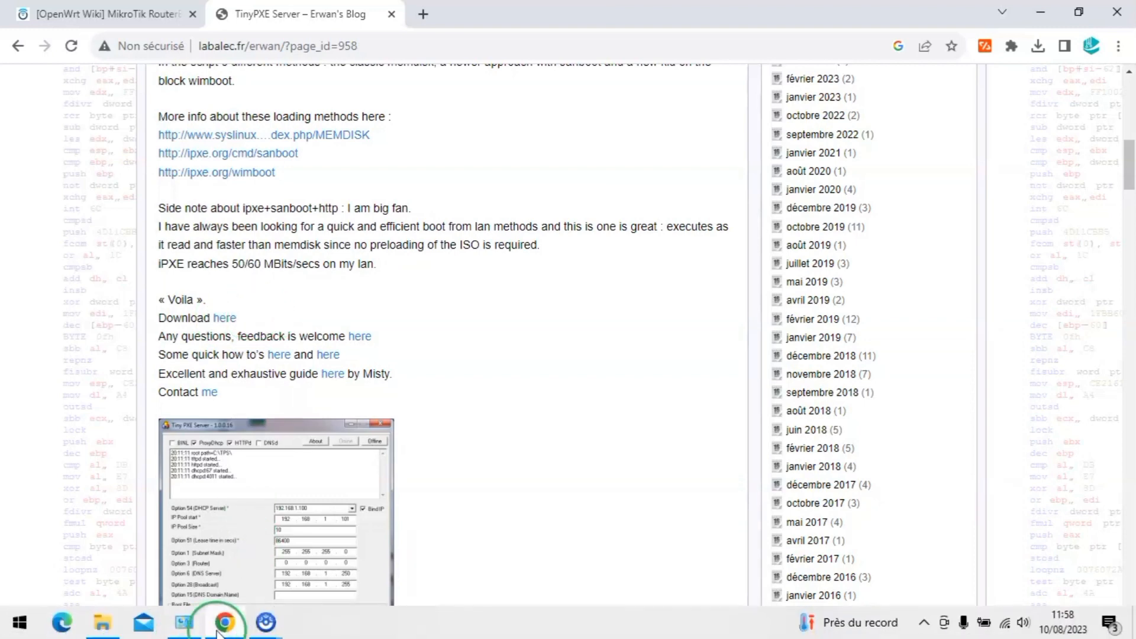
pyautogui.click(140, 623)
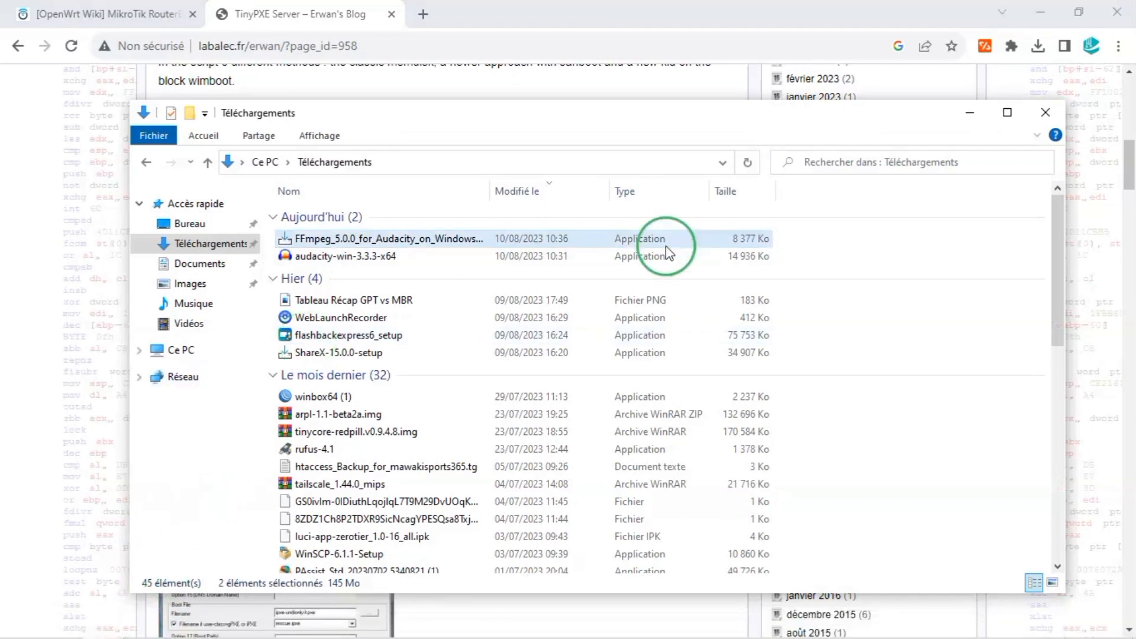
pyautogui.click(974, 118)
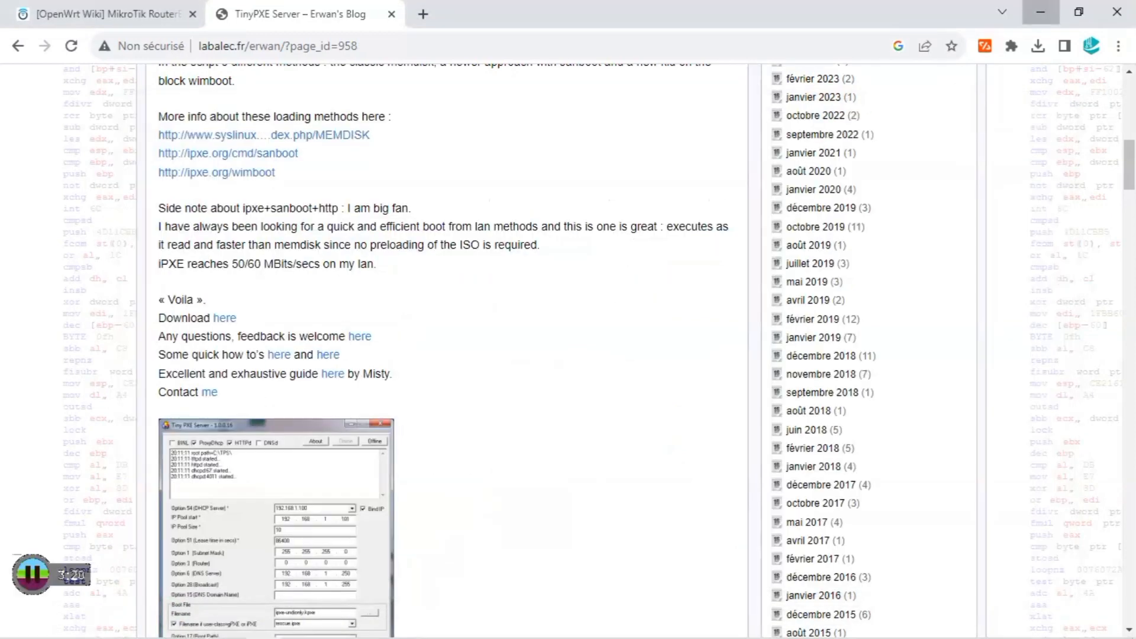
# Step: Launch the pxesrv application from the PxeSrv folder on the desktop, then minimize the server and folder windows
pyautogui.press('super+d')
pyautogui.click(19, 396)
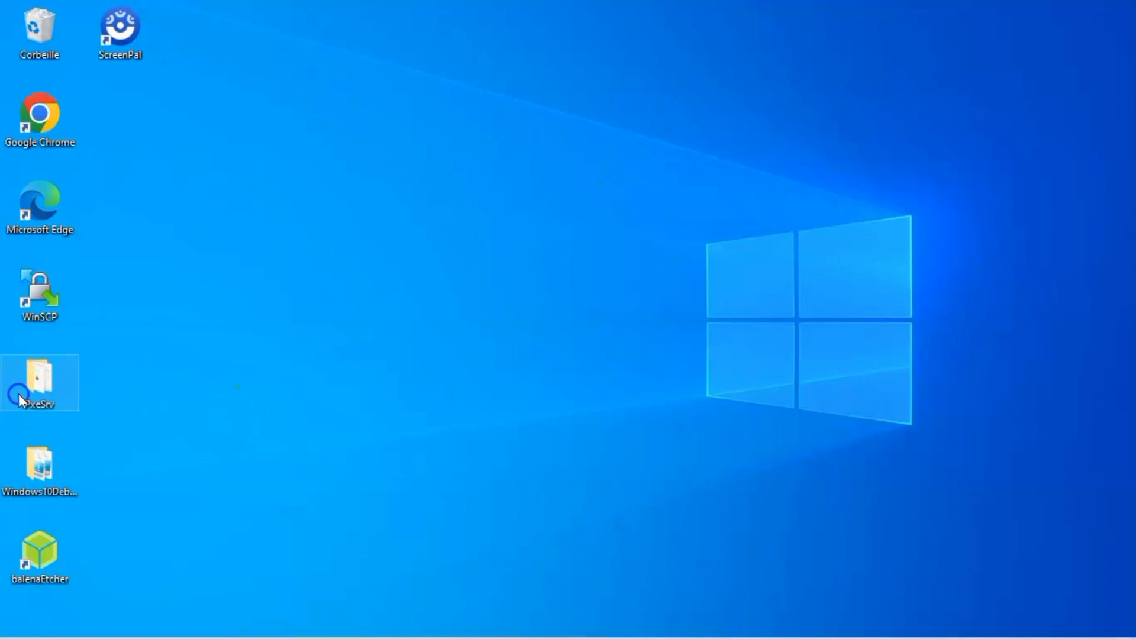
pyautogui.doubleClick(19, 393)
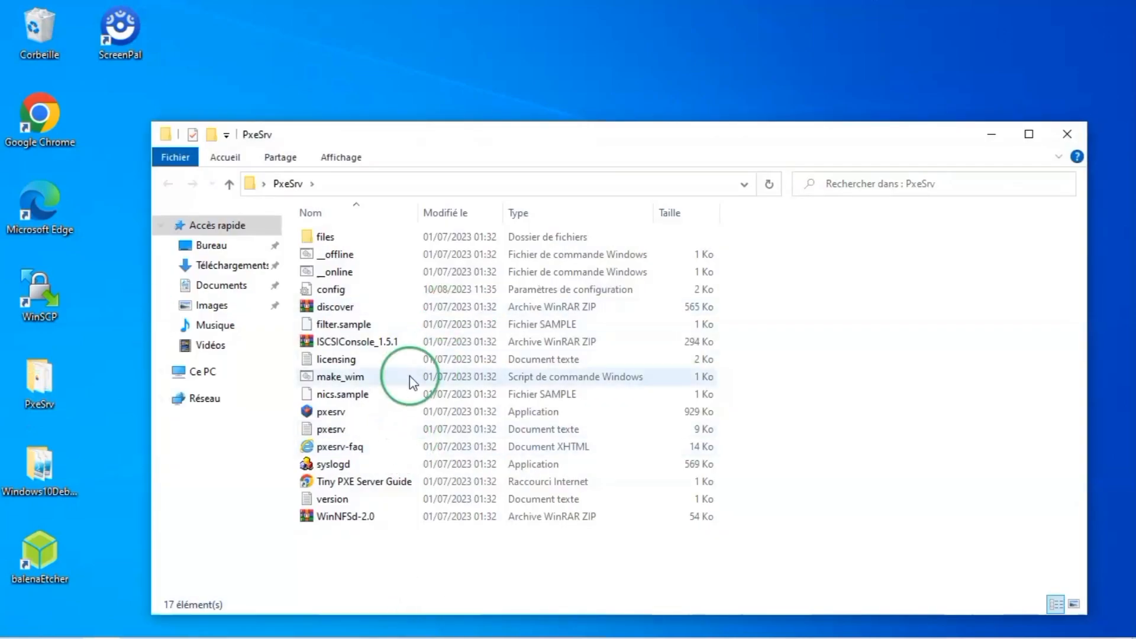
pyautogui.click(378, 415)
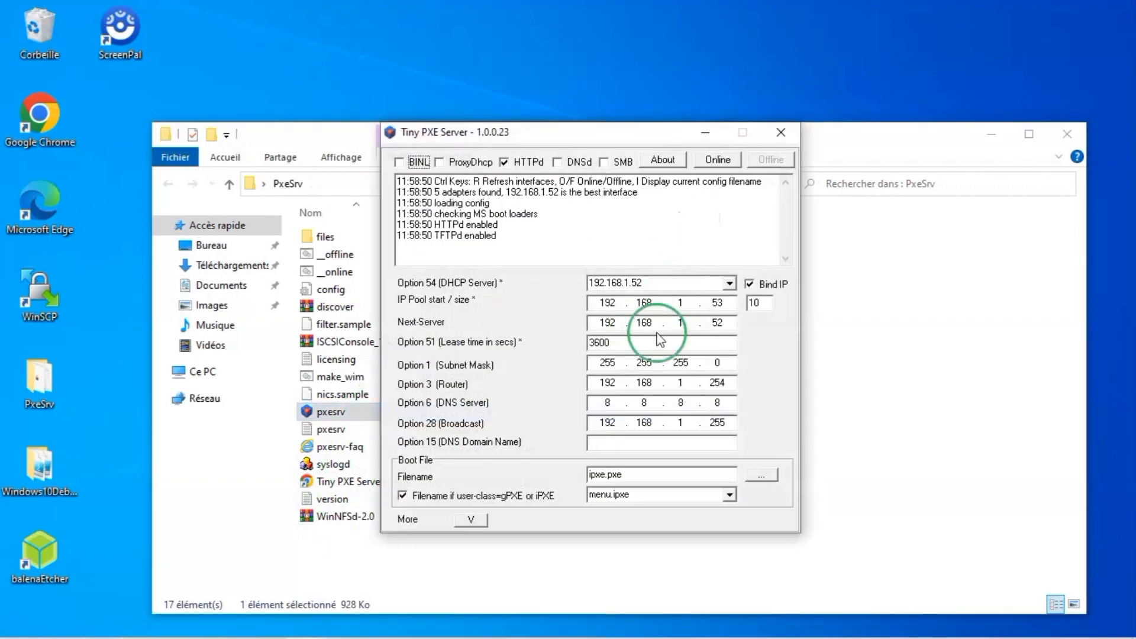
pyautogui.click(705, 128)
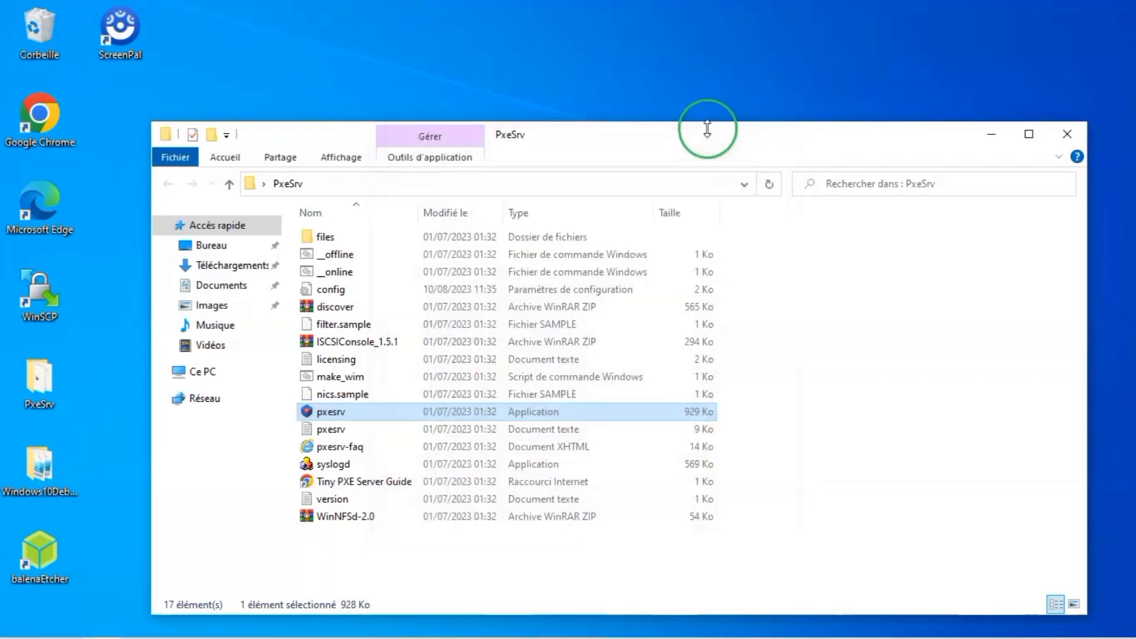
pyautogui.click(991, 138)
# Step: Switch back to Chrome and review the DHCP, TFTP and HTTP feature descriptions on the TinyPXE Server page
pyautogui.moveTo(274, 621)
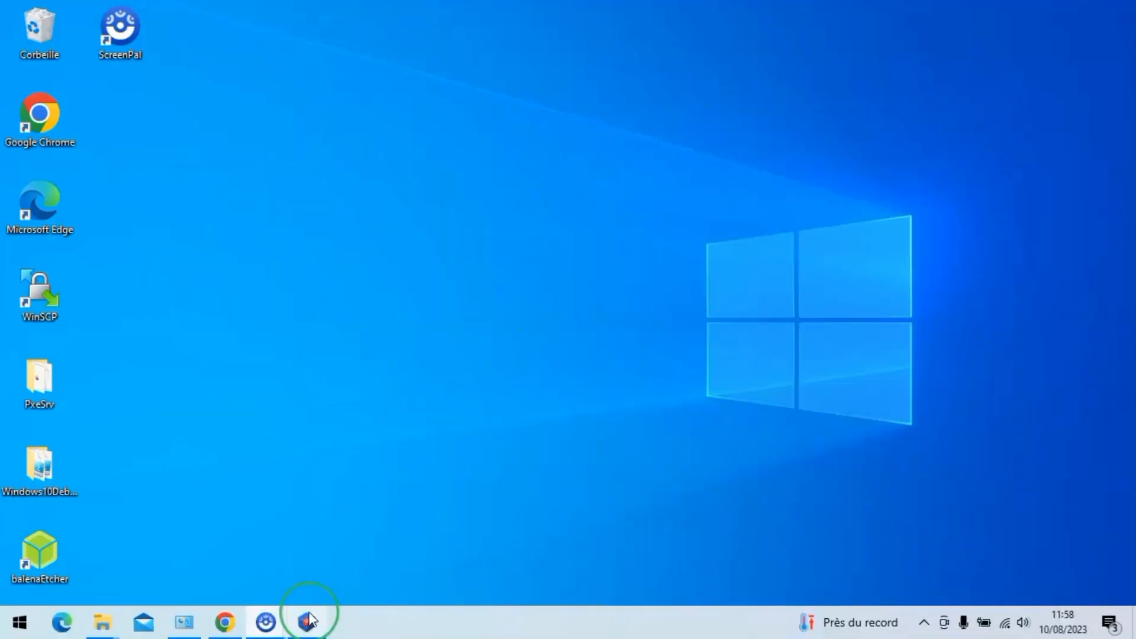
pyautogui.click(225, 624)
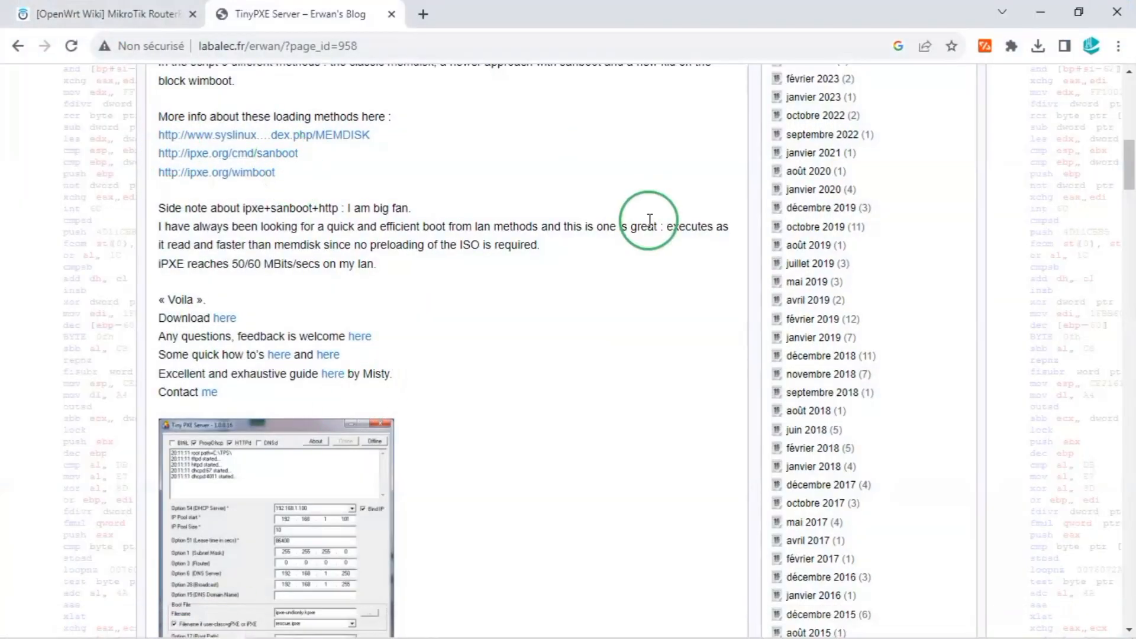
pyautogui.moveTo(1131, 177); pyautogui.dragTo(1131, 142)
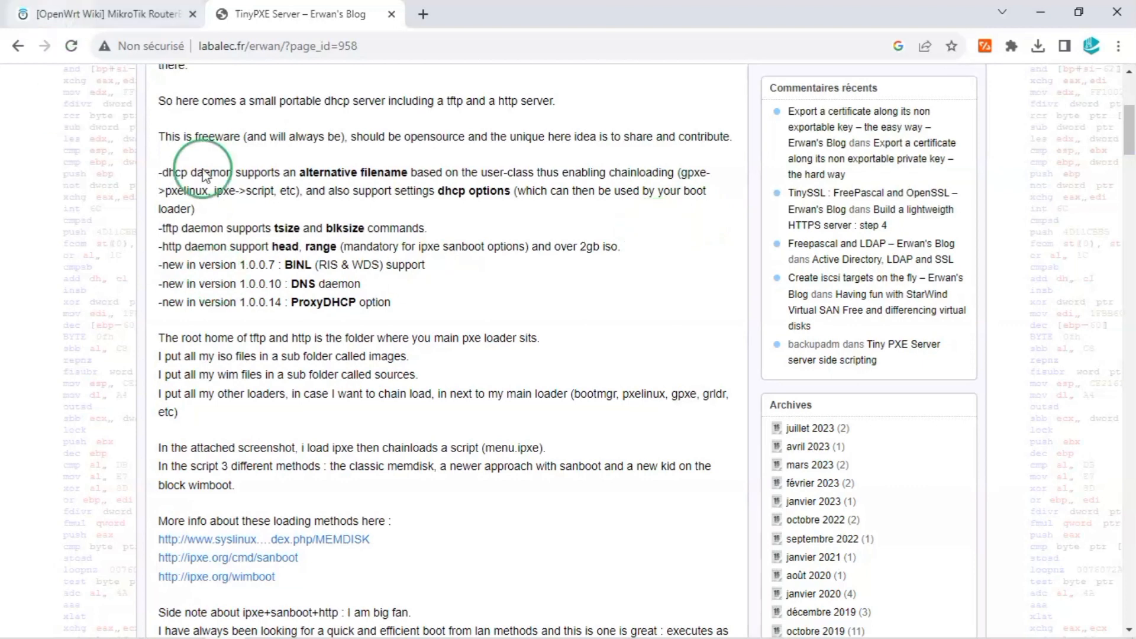
# Step: Review the Installation, Initial setup, Supported Versions and Hardware Highlights sections of the RB951Ui-2HnD page on the OpenWrt wiki
pyautogui.hotkey('ctrl', 'shift', 'Tab')
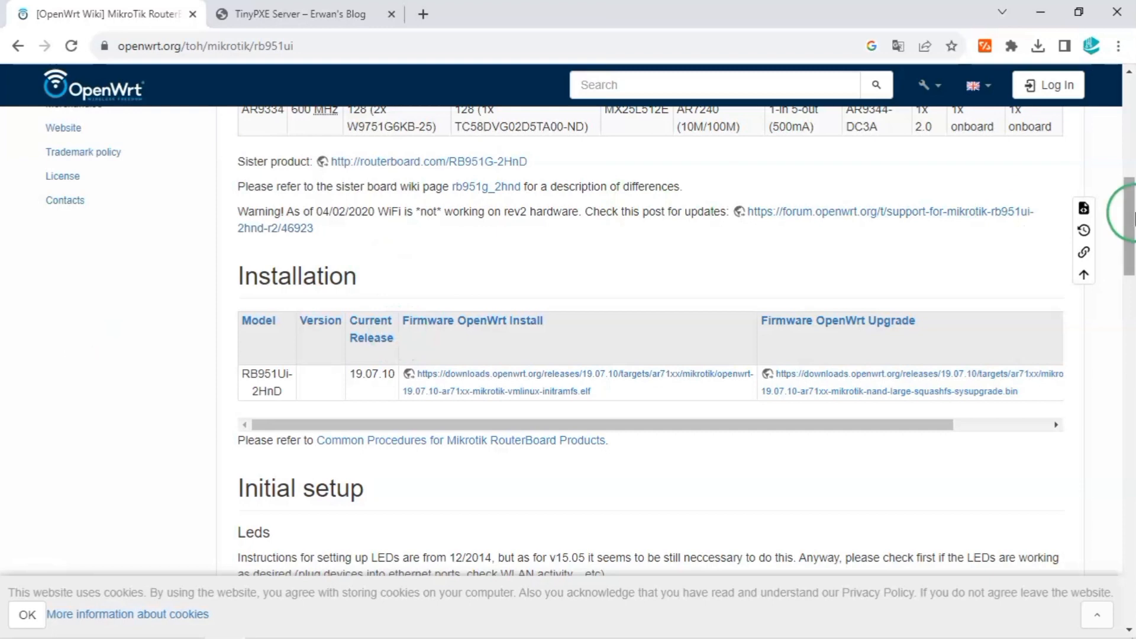
pyautogui.moveTo(1131, 216); pyautogui.dragTo(1132, 258)
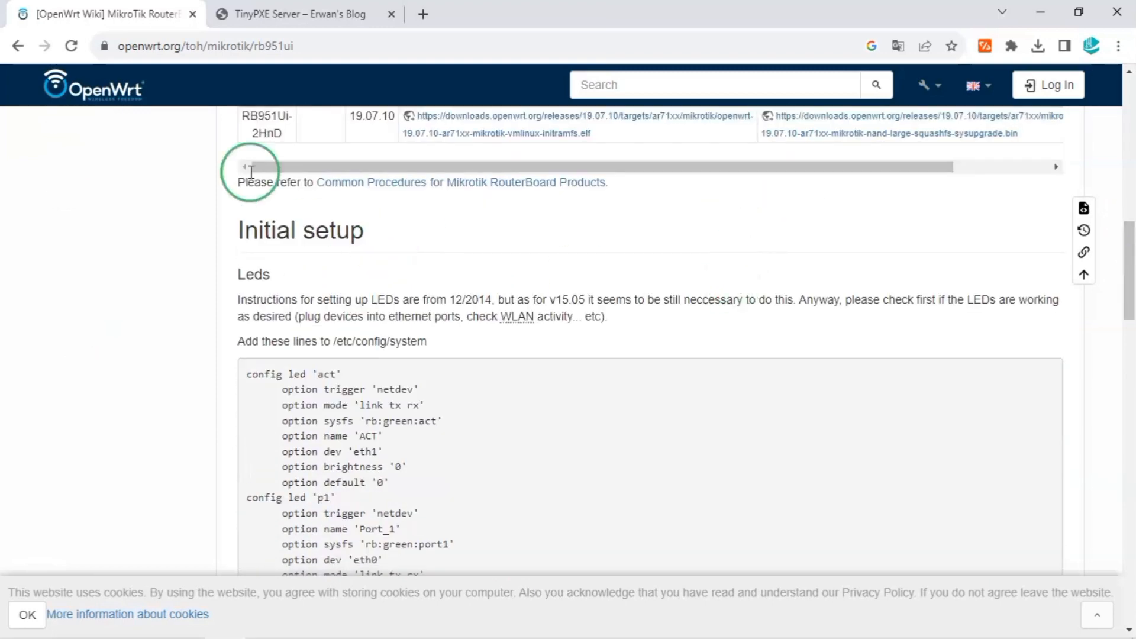
pyautogui.scroll(5, 81, 588)
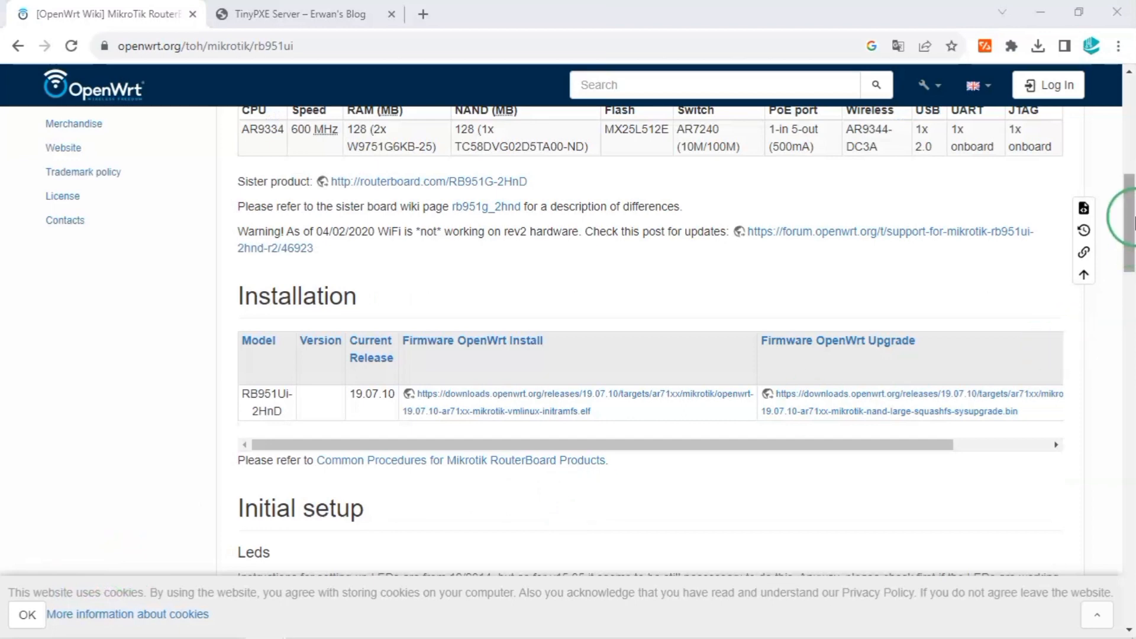
pyautogui.moveTo(1133, 222); pyautogui.dragTo(1131, 142)
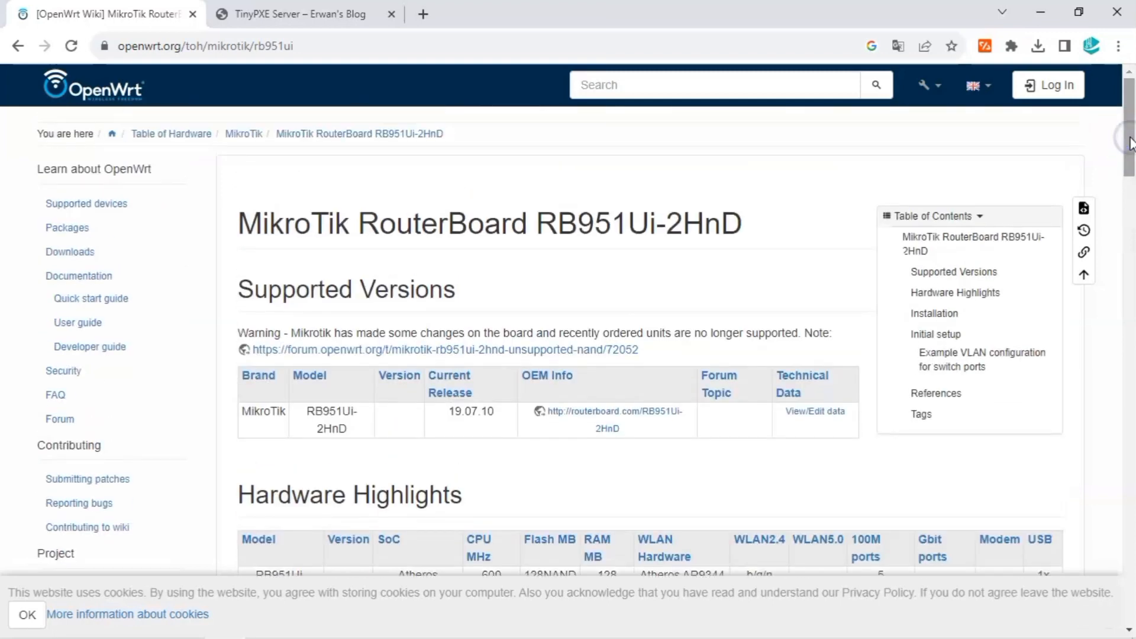
pyautogui.moveTo(655, 628)
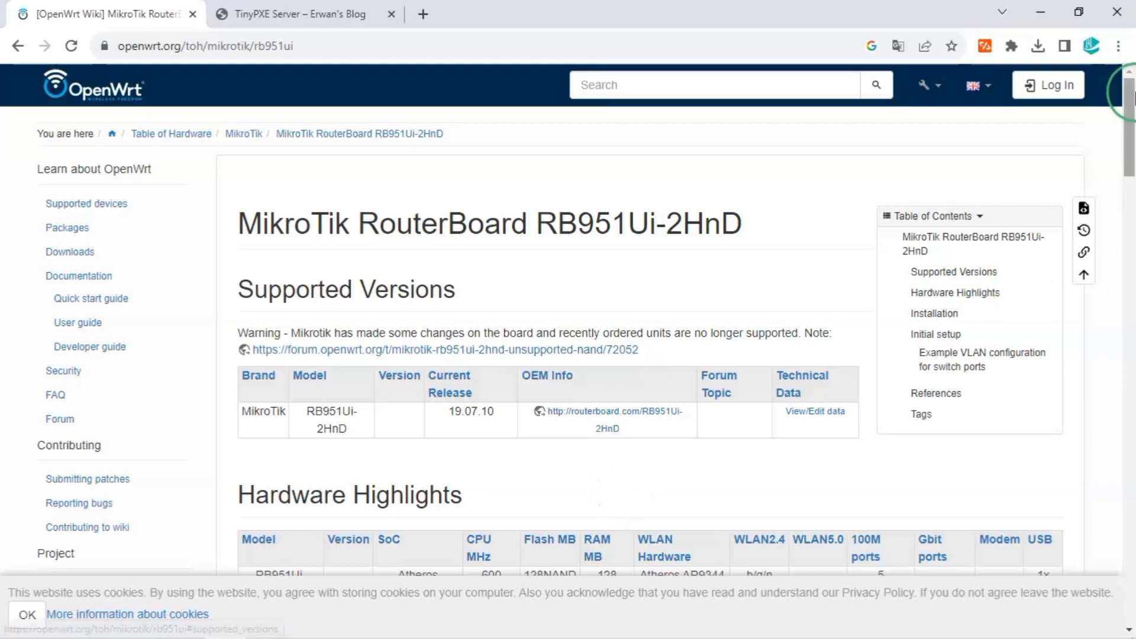
pyautogui.moveTo(1128, 92); pyautogui.dragTo(1130, 105)
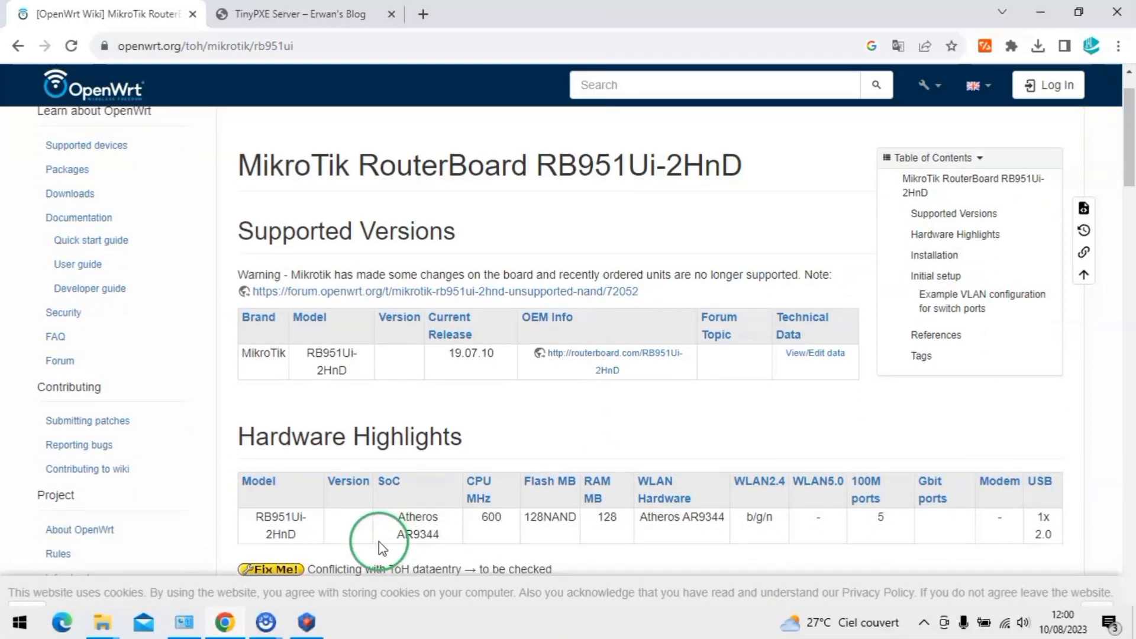
# Step: Disconnect the computer from the IT-ADMIN Wi-Fi network and close the network list
pyautogui.moveTo(929, 636)
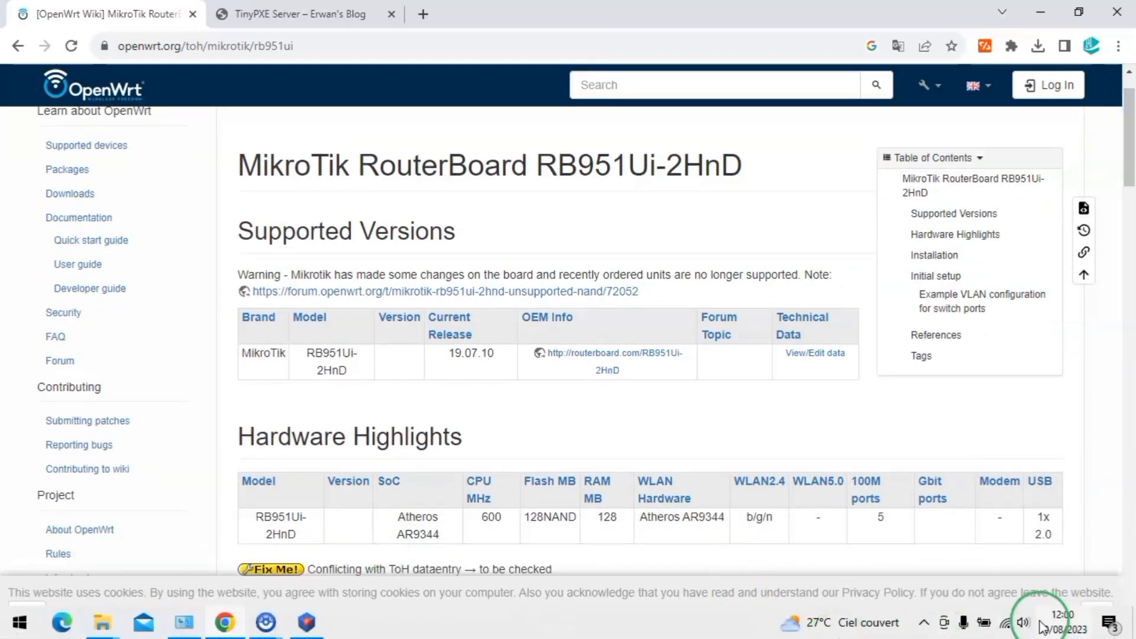
pyautogui.click(1006, 622)
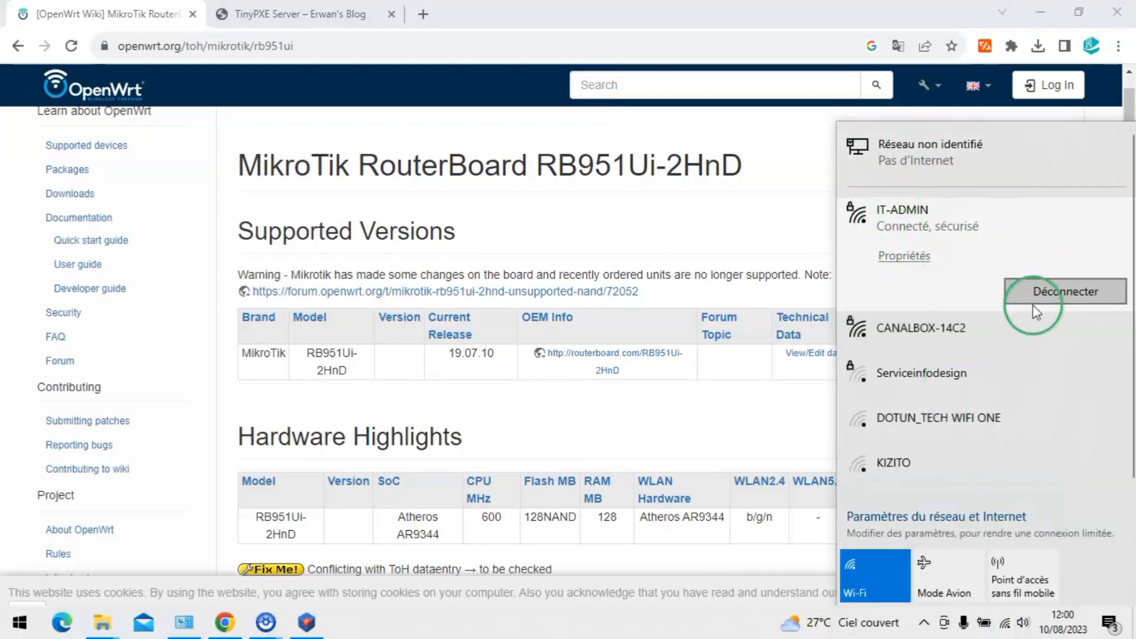
pyautogui.click(1057, 299)
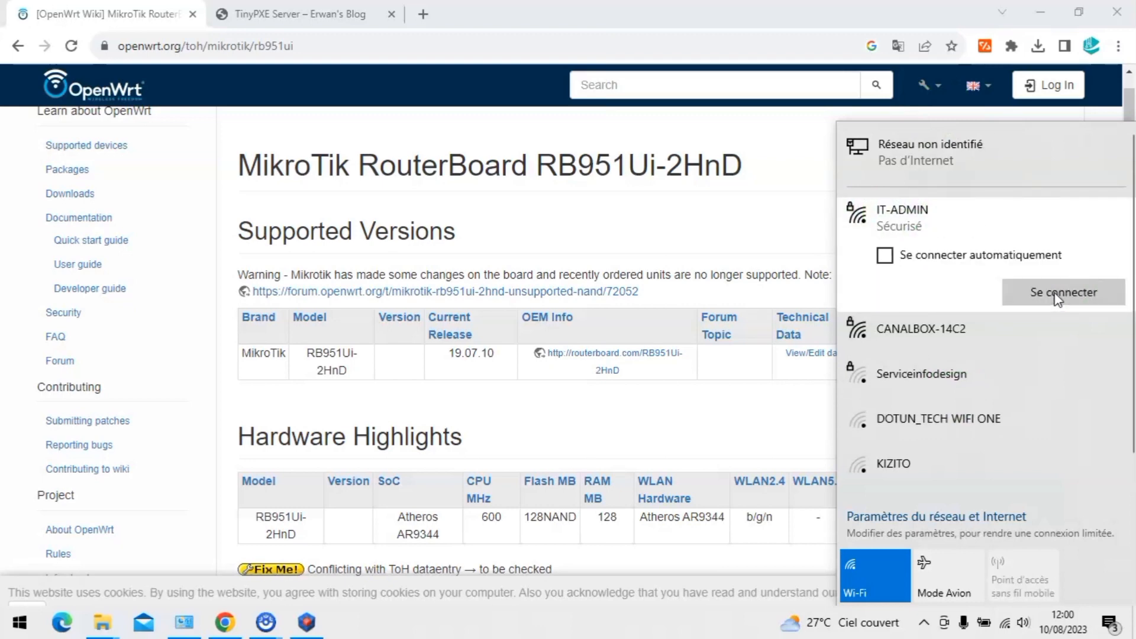
pyautogui.click(835, 17)
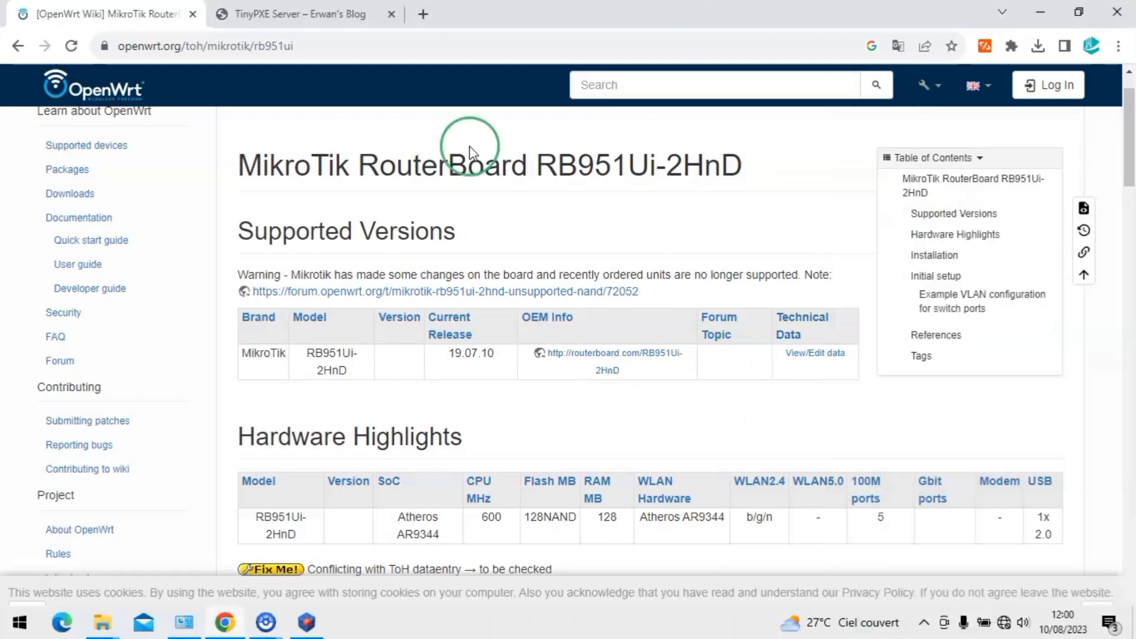
# Step: Check the static IP address and subnet mask in the Ethernet adapter's IPv4 properties, accept both dialogs and minimize the Connexions réseau window
pyautogui.moveTo(183, 637)
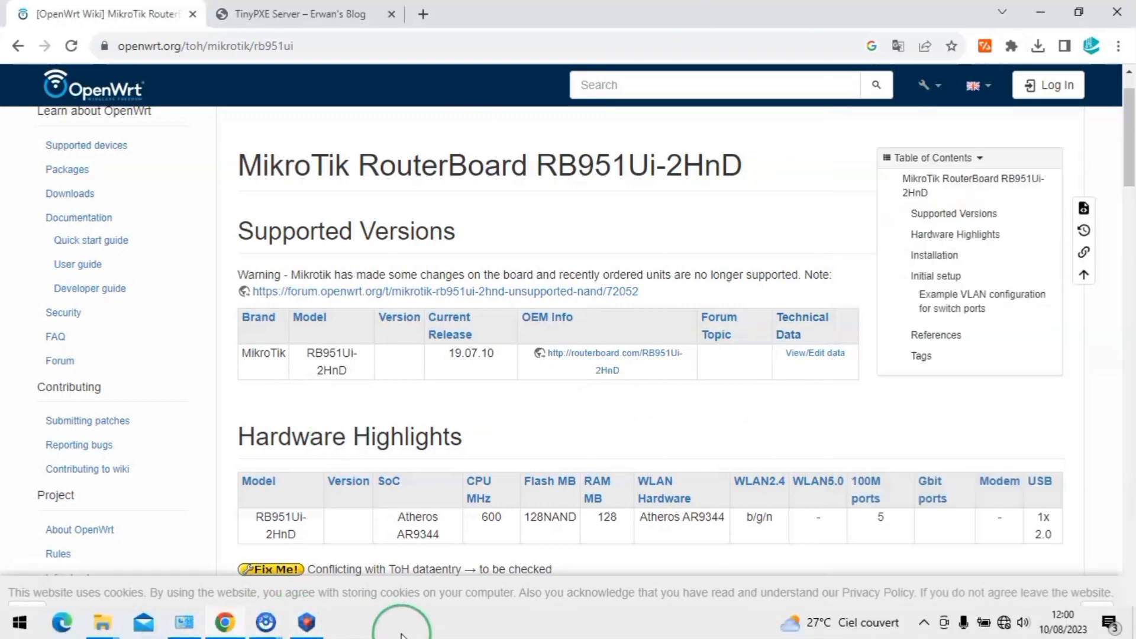
pyautogui.click(184, 622)
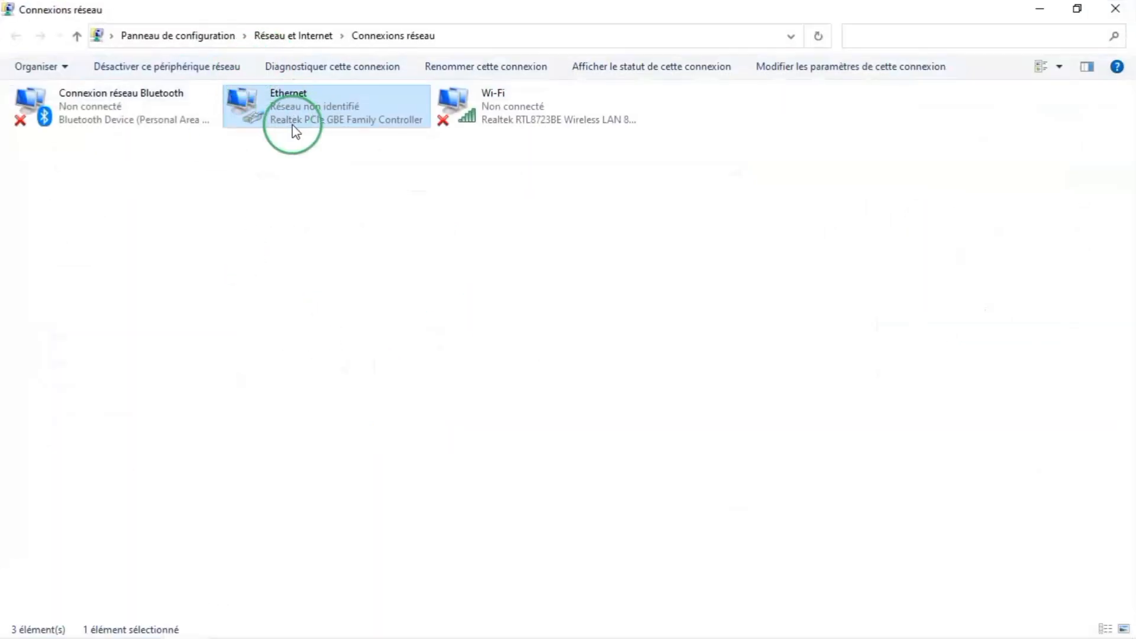
pyautogui.rightClick(282, 105)
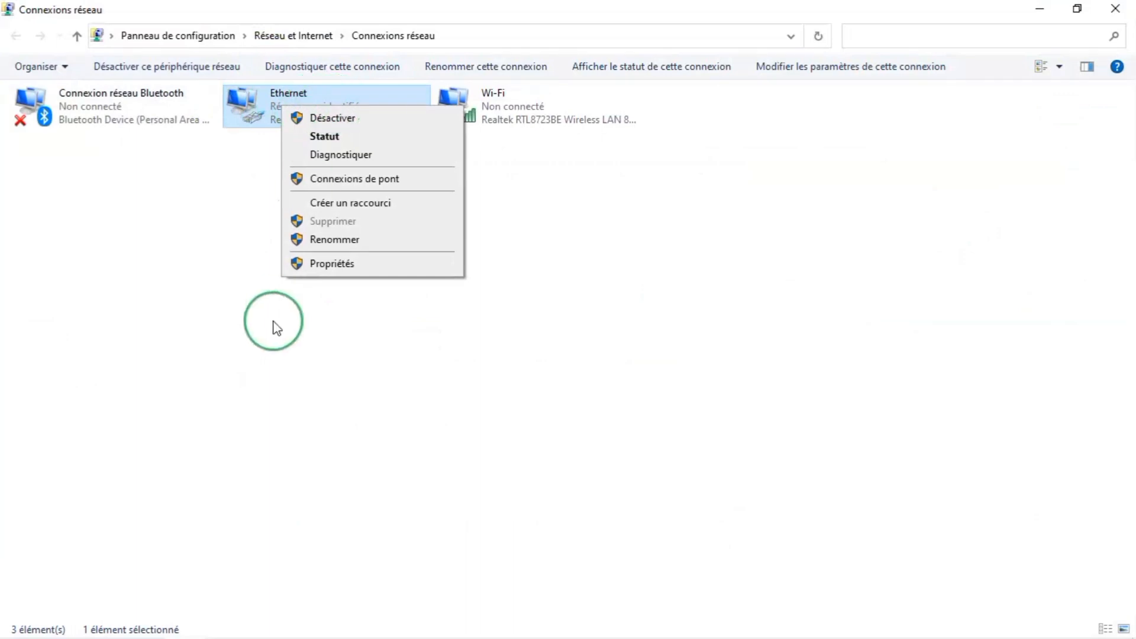
pyautogui.click(349, 265)
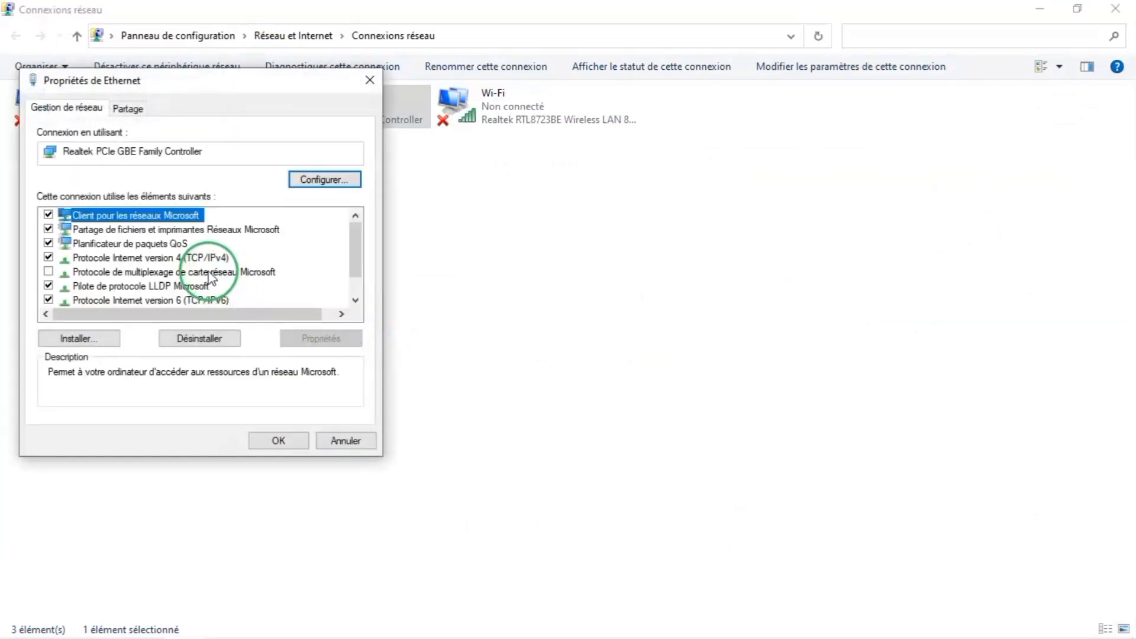
pyautogui.doubleClick(195, 258)
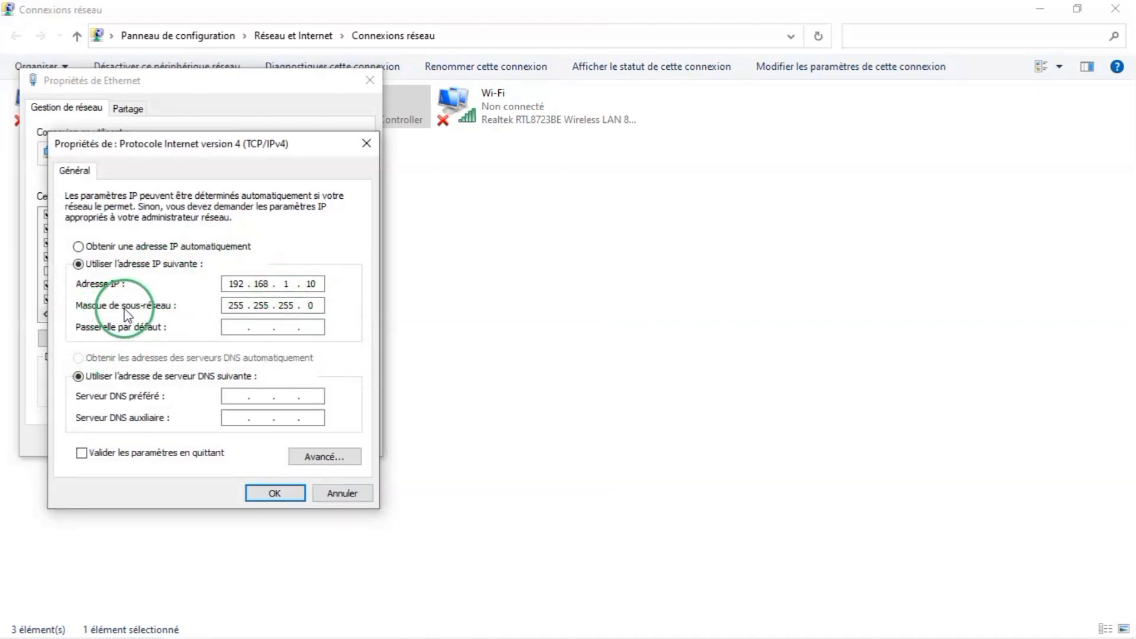
pyautogui.click(277, 493)
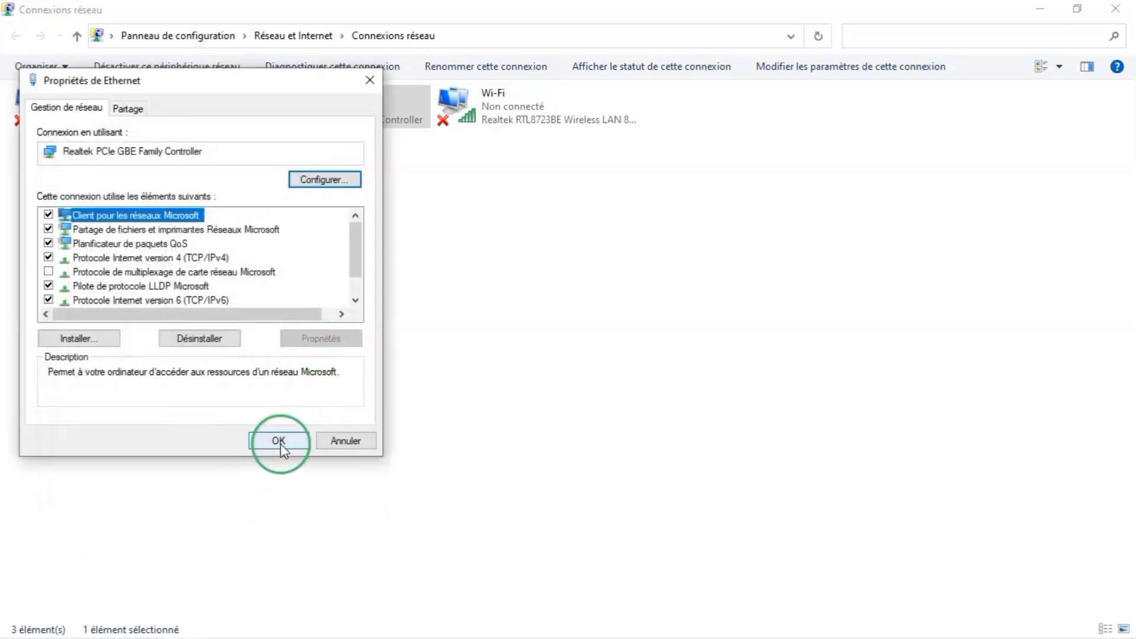
pyautogui.click(280, 448)
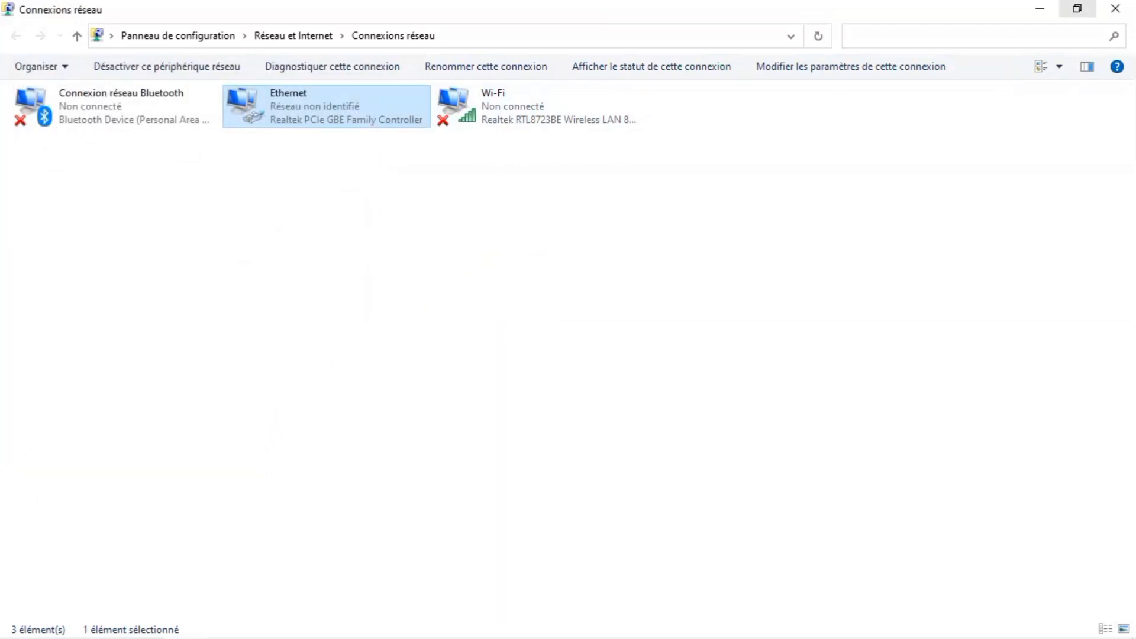
pyautogui.click(1040, 8)
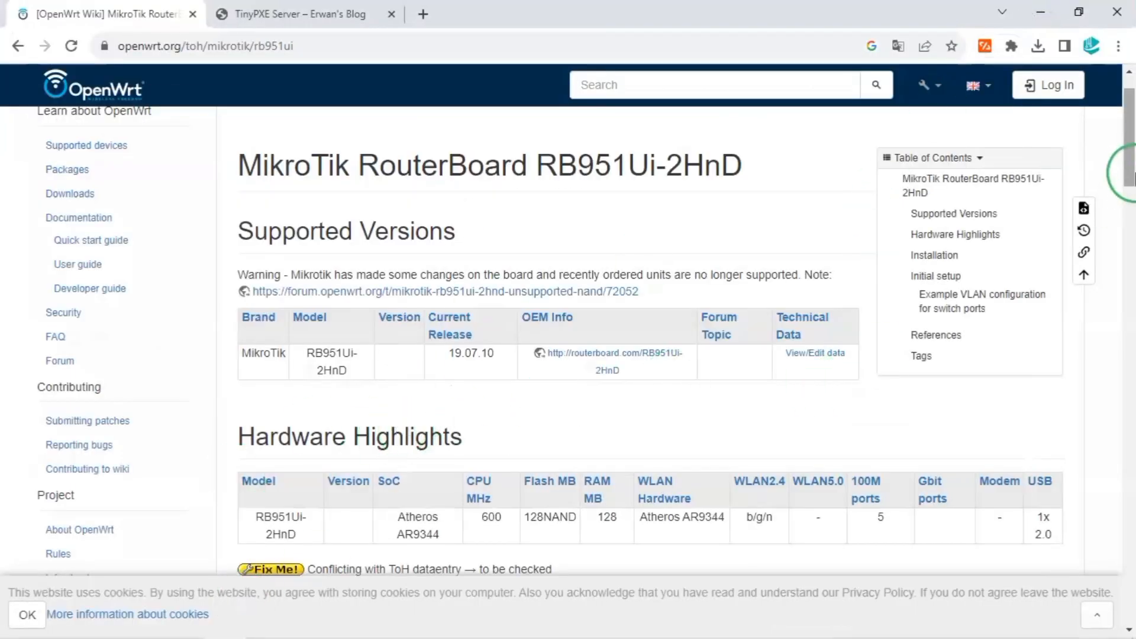
# Step: Bring up Tiny PXE Server and set its boot filename to openwrt-19.07.10-ar71xx-mikrotik-vmlinux-initramfs.elf from the Téléchargements folder
pyautogui.scroll(1, 1130, 131)
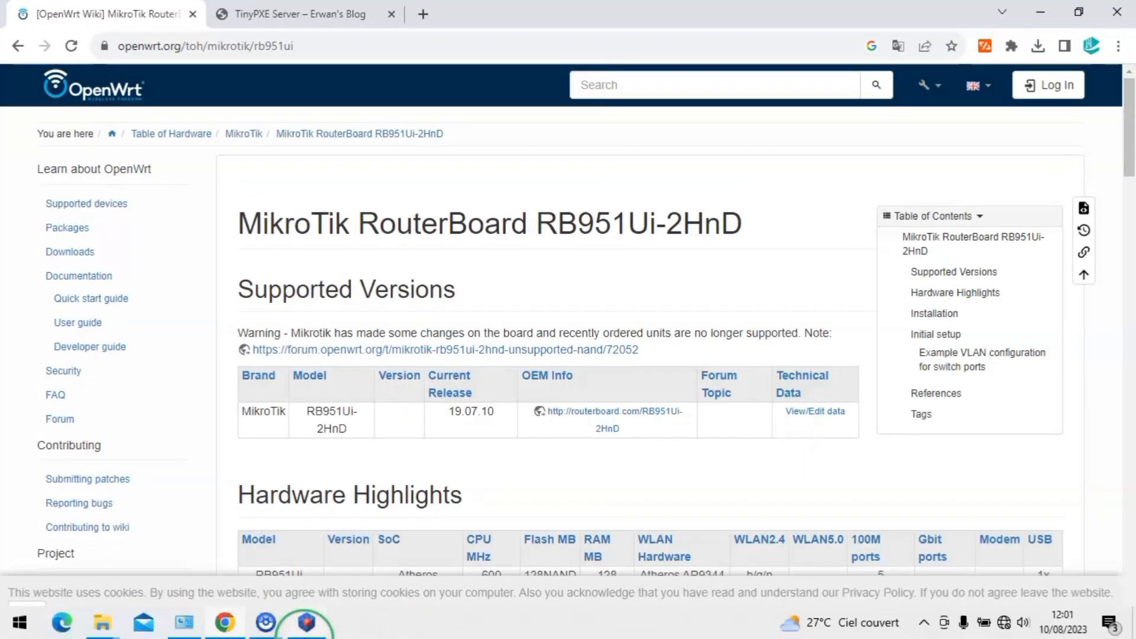
pyautogui.click(307, 632)
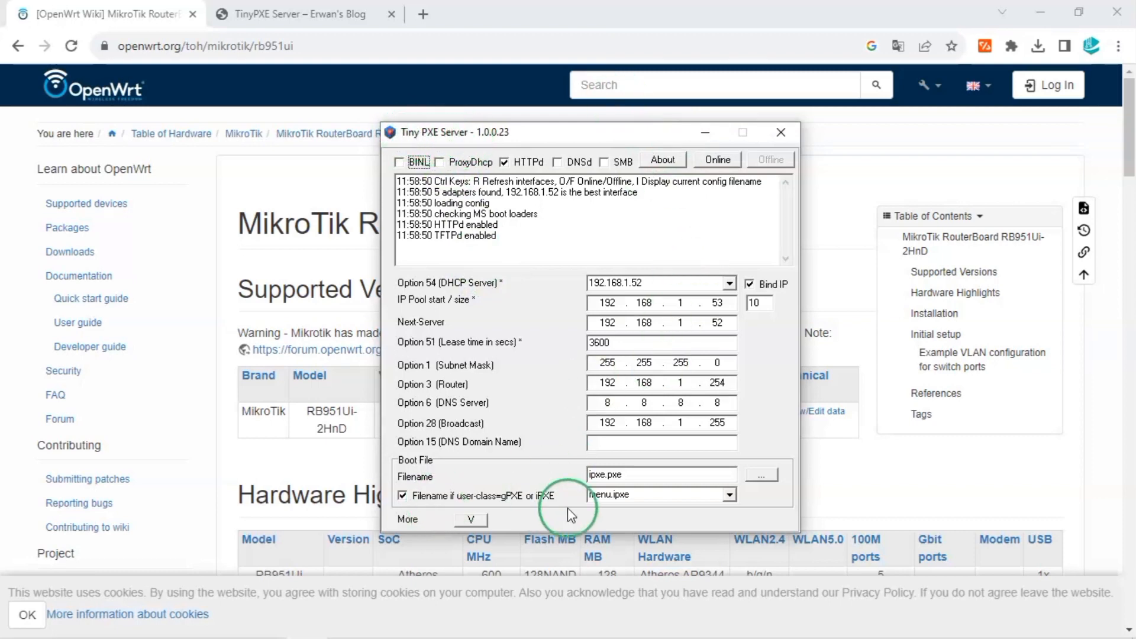
pyautogui.click(758, 477)
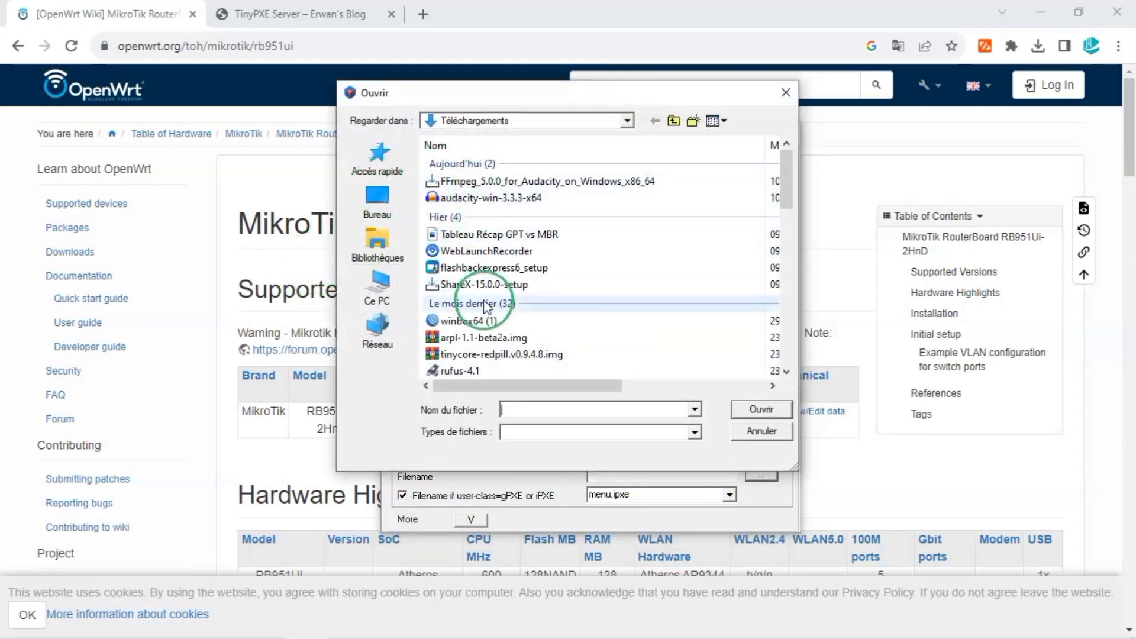
pyautogui.moveTo(786, 168); pyautogui.dragTo(776, 265)
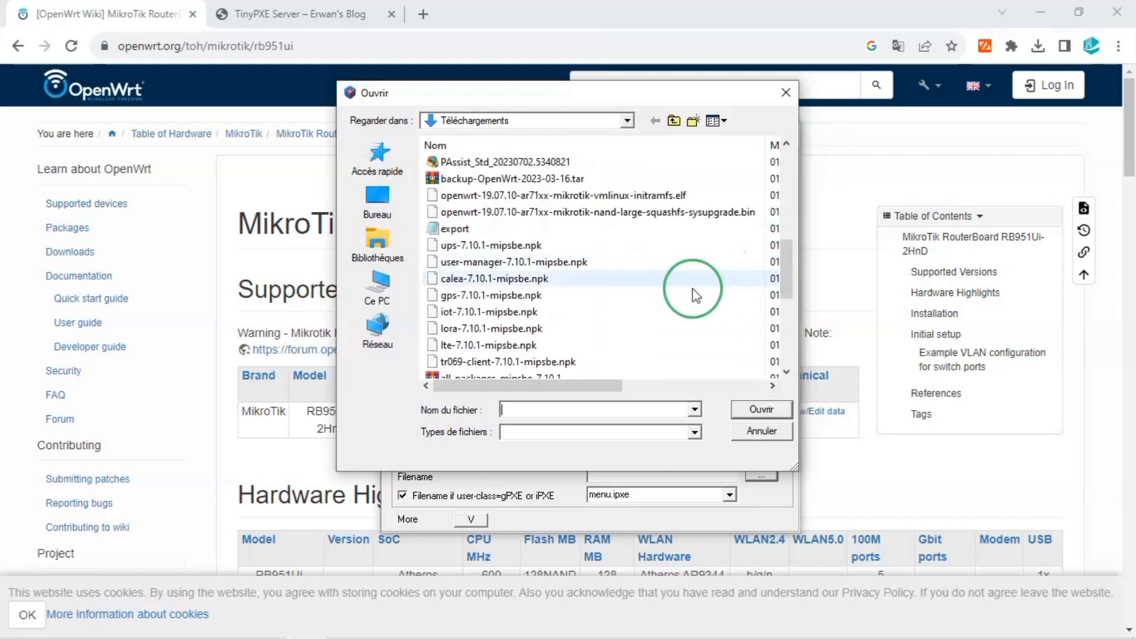
pyautogui.click(685, 199)
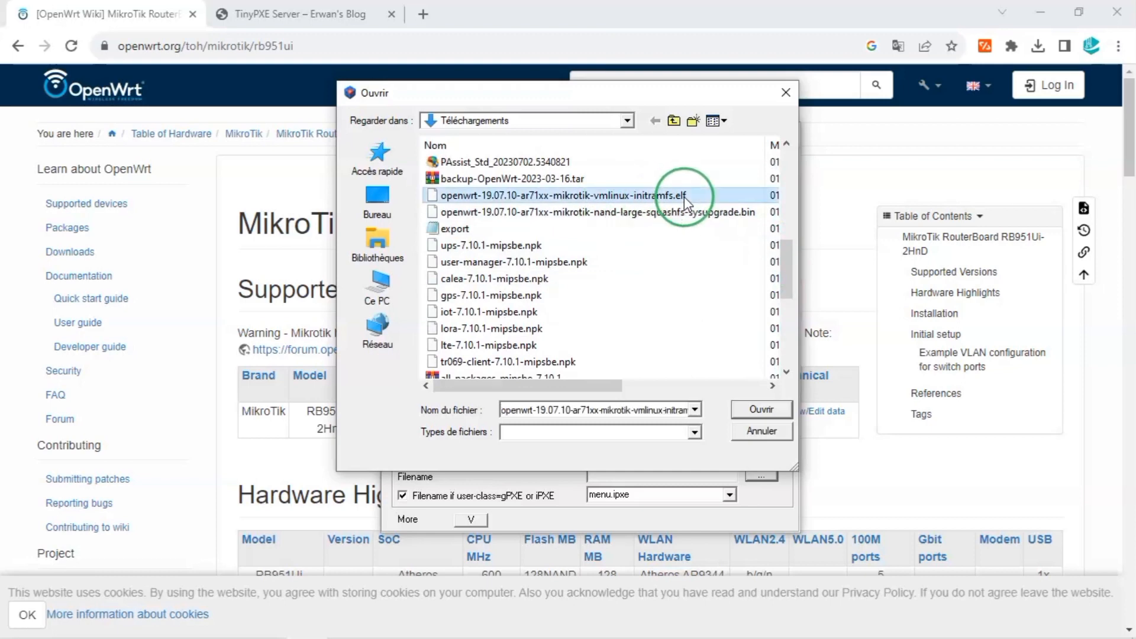
pyautogui.click(751, 416)
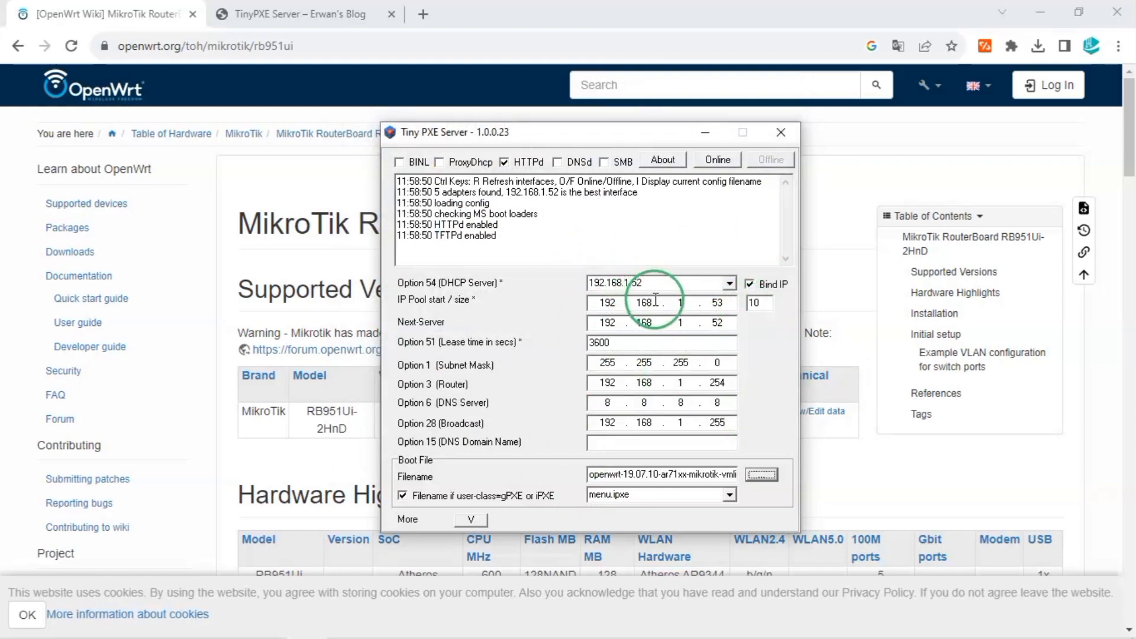
pyautogui.doubleClick(604, 302)
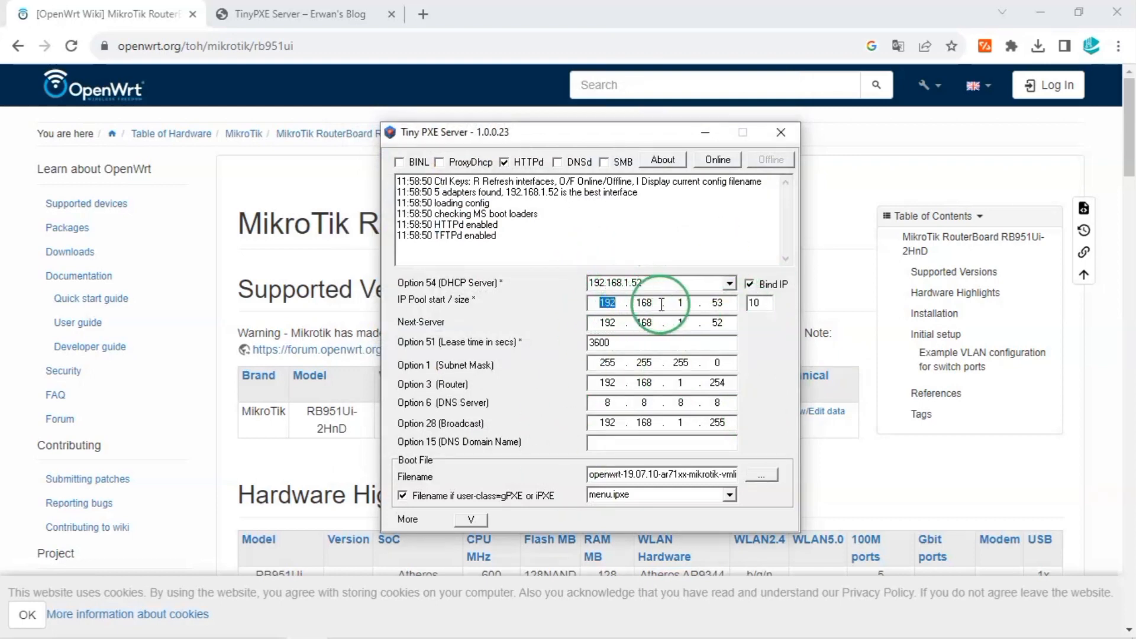
pyautogui.click(680, 284)
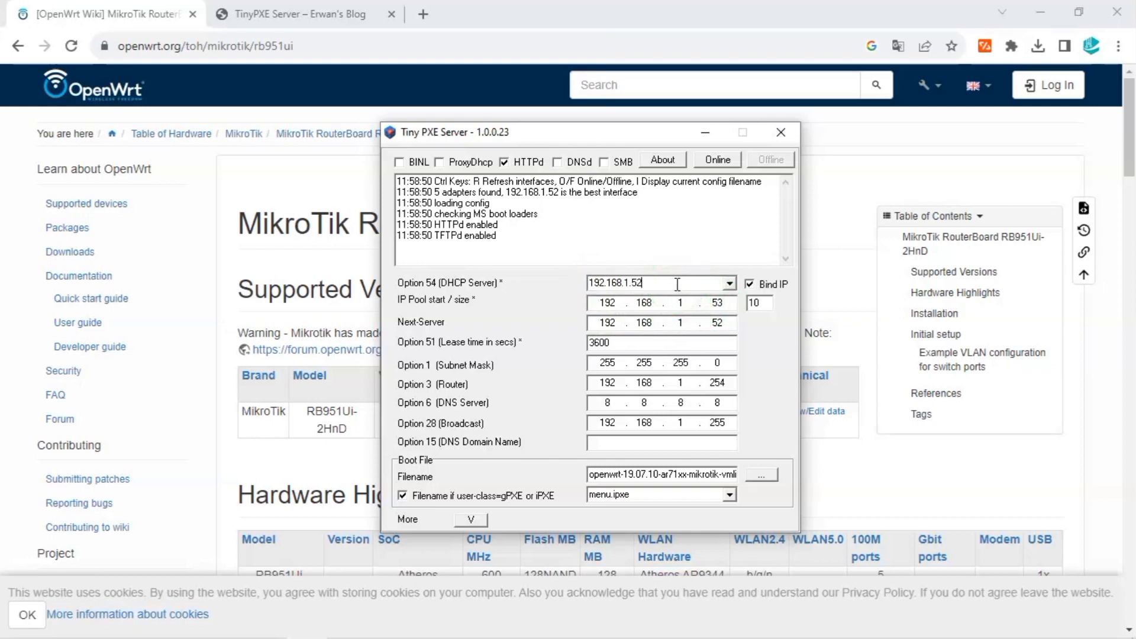
pyautogui.moveTo(646, 283); pyautogui.dragTo(596, 283)
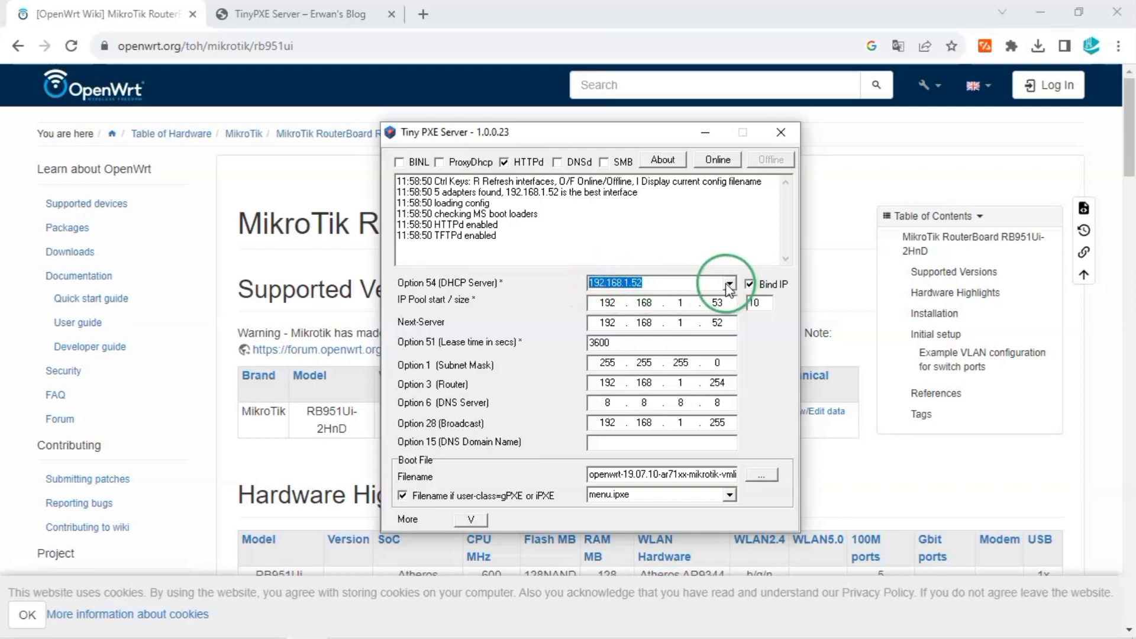
pyautogui.click(694, 283)
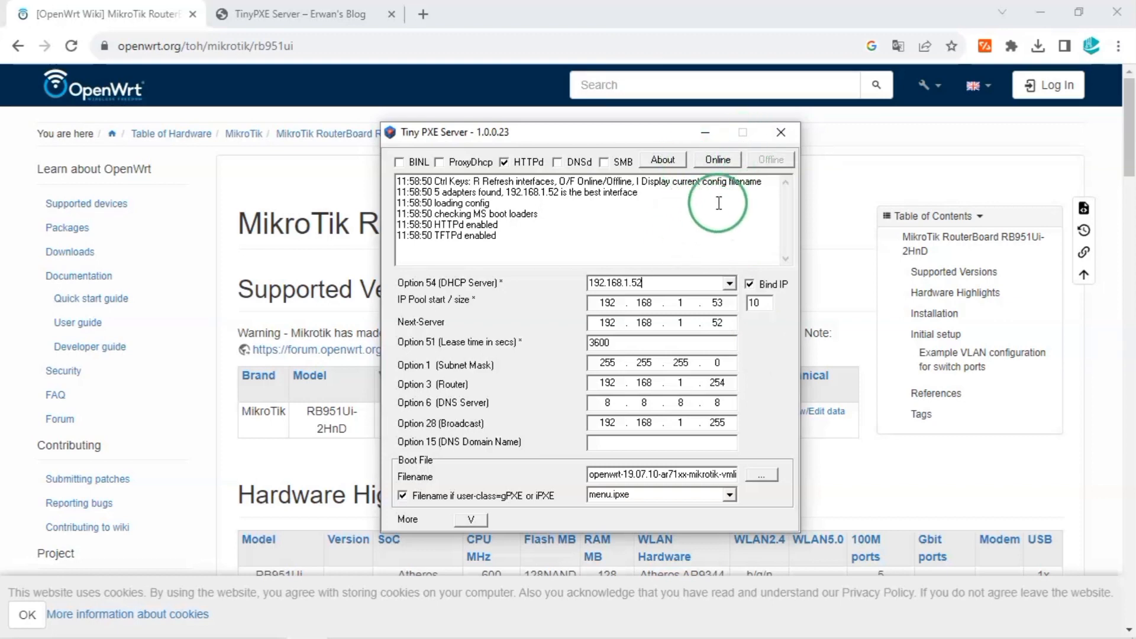
# Step: Close and relaunch Tiny PXE Server using pxesrv in the PxeSrv folder, and set Option 54 (DHCP Server) to 192.168.1.10
pyautogui.click(781, 133)
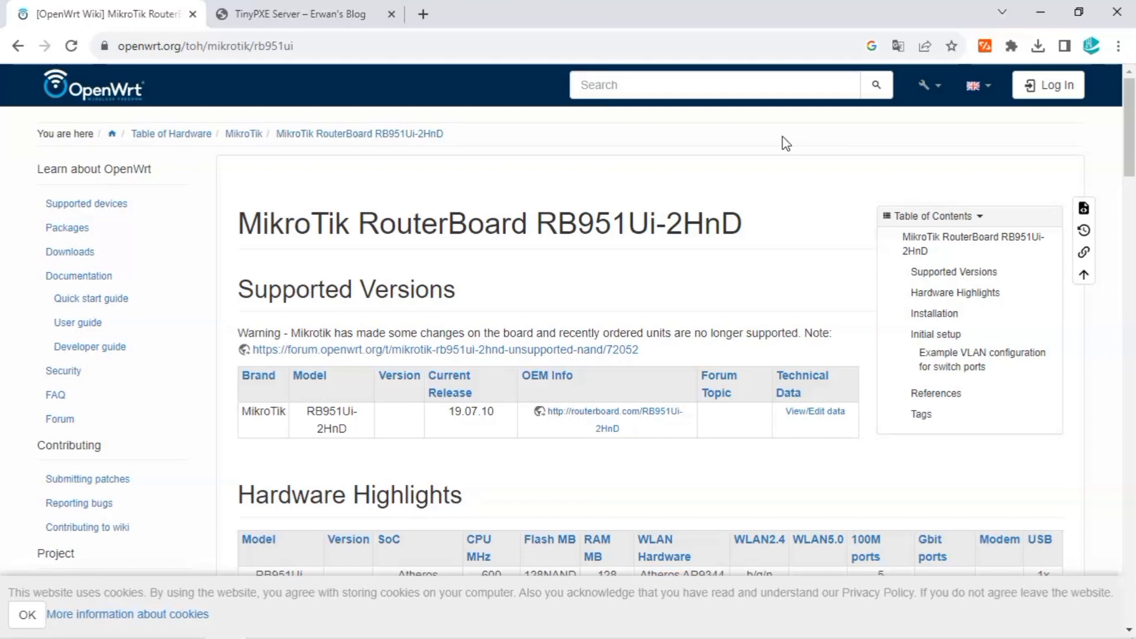
pyautogui.moveTo(369, 638)
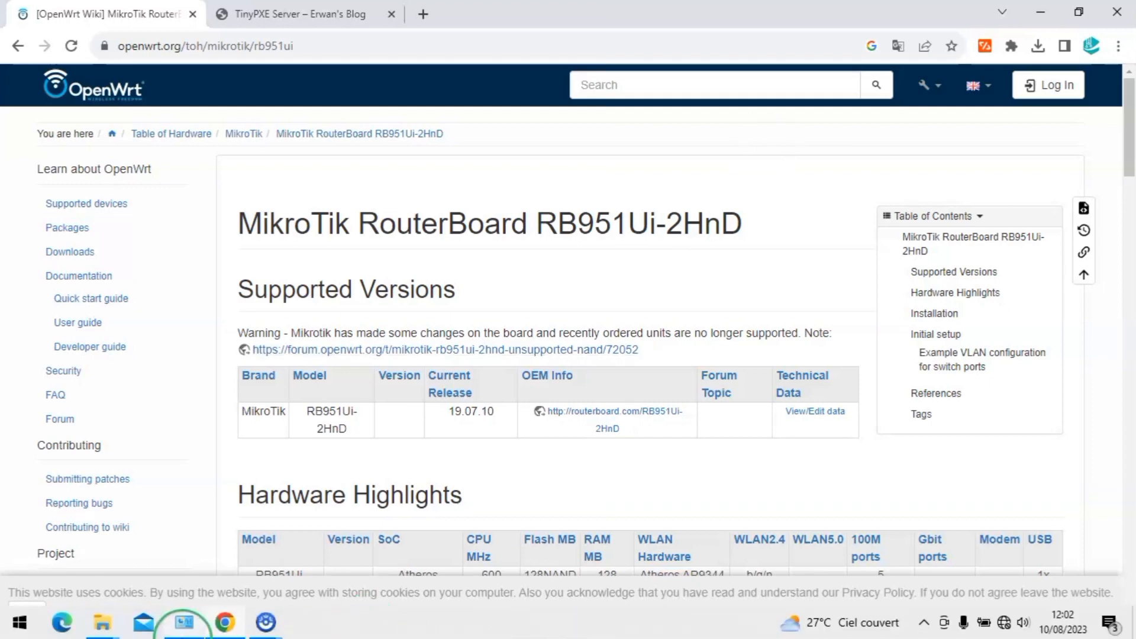
pyautogui.click(112, 624)
pyautogui.click(272, 495)
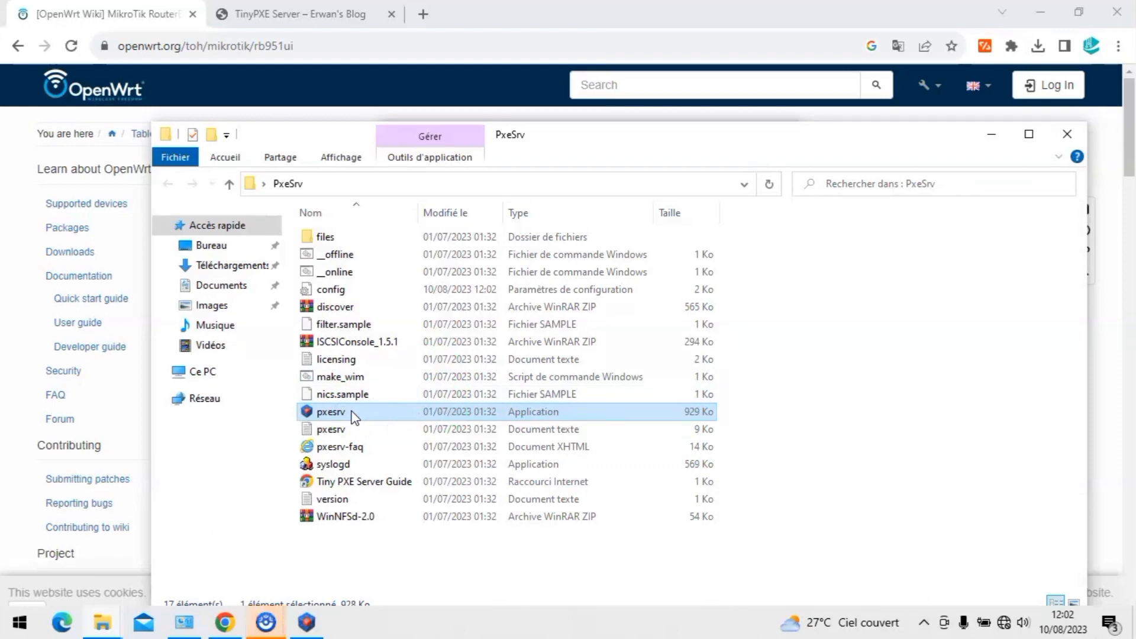
pyautogui.click(307, 629)
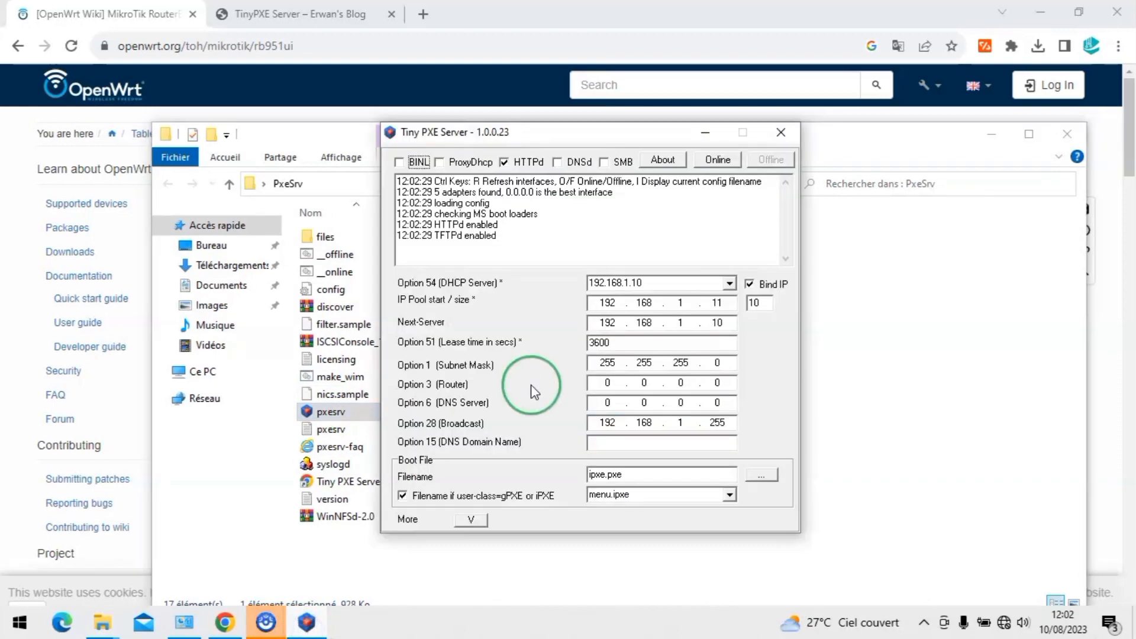
pyautogui.click(649, 283)
pyautogui.press('BackSpace')
pyautogui.write('0')
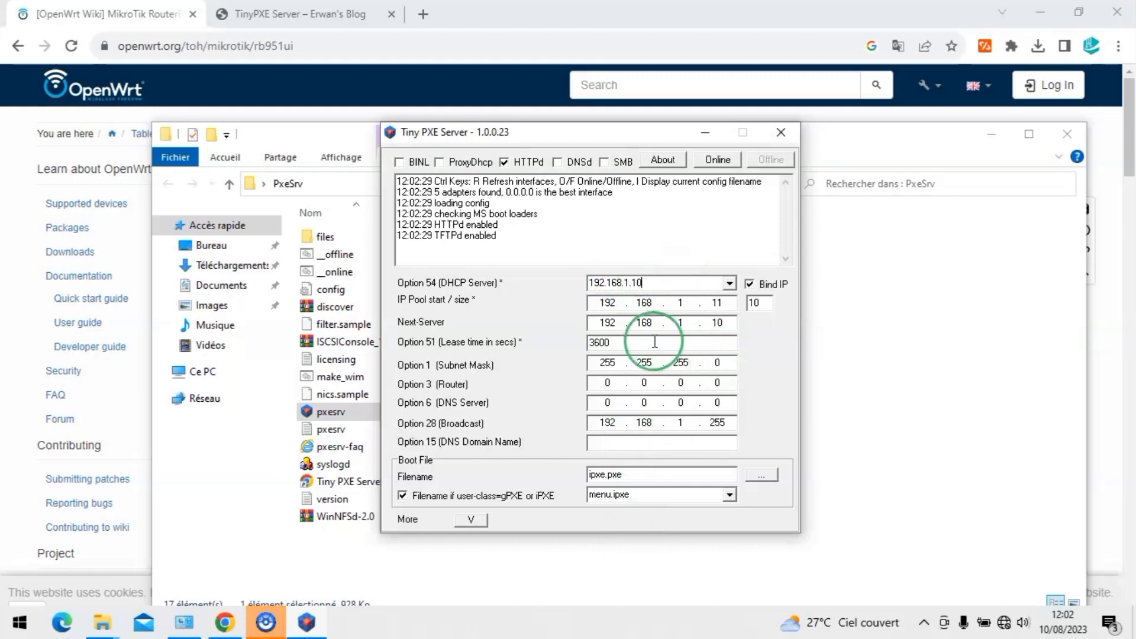
# Step: Set the boot filename to openwrt-19.07.10-ar71xx-mikrotik-vmlinux-initramfs.elf from the Téléchargements folder and bring the PXE server online
pyautogui.click(764, 475)
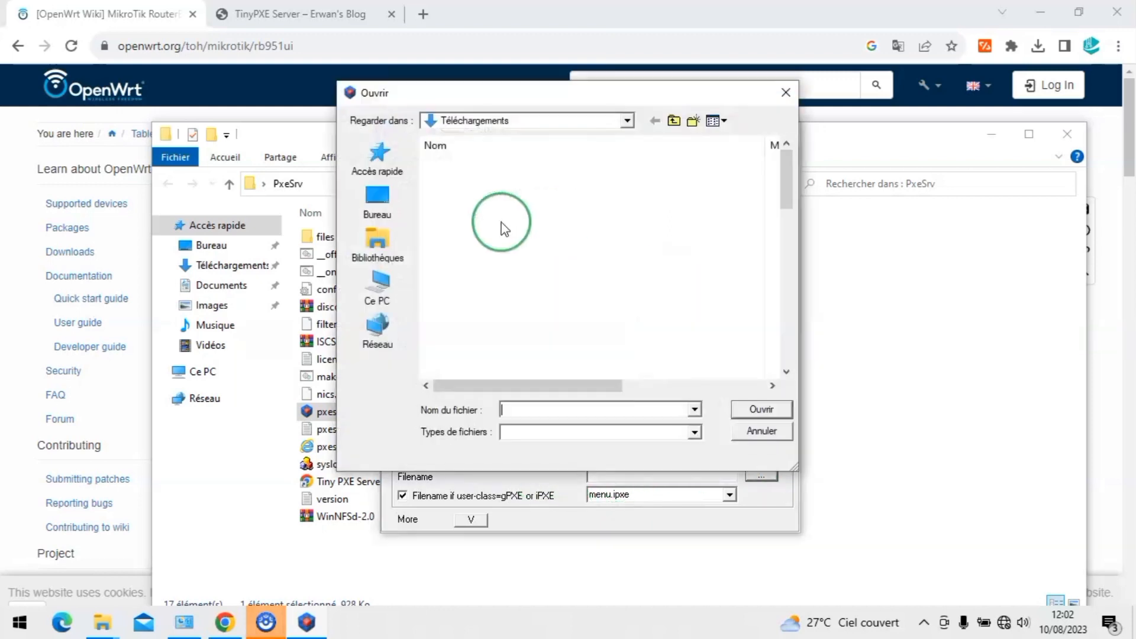
pyautogui.moveTo(783, 180); pyautogui.dragTo(783, 245)
pyautogui.click(592, 278)
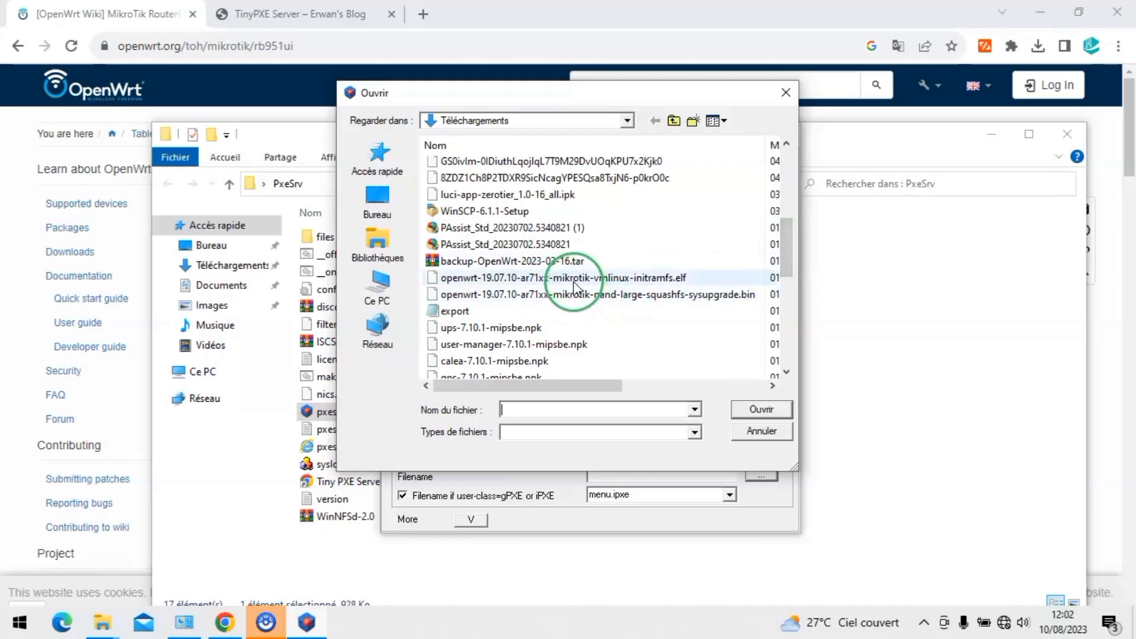
pyautogui.click(762, 409)
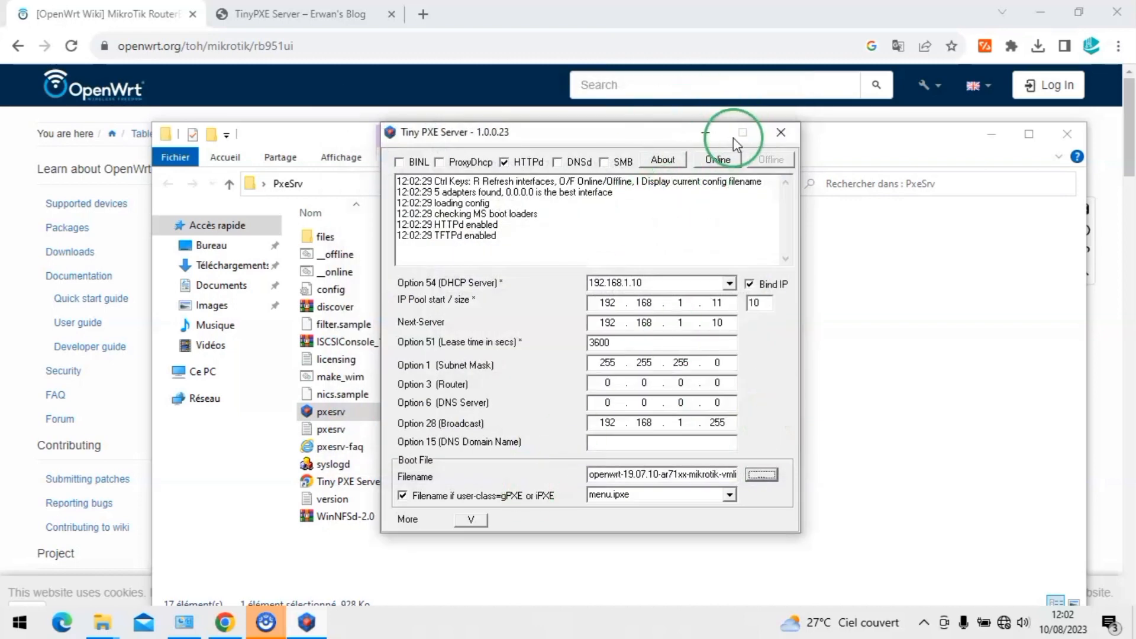
pyautogui.click(727, 160)
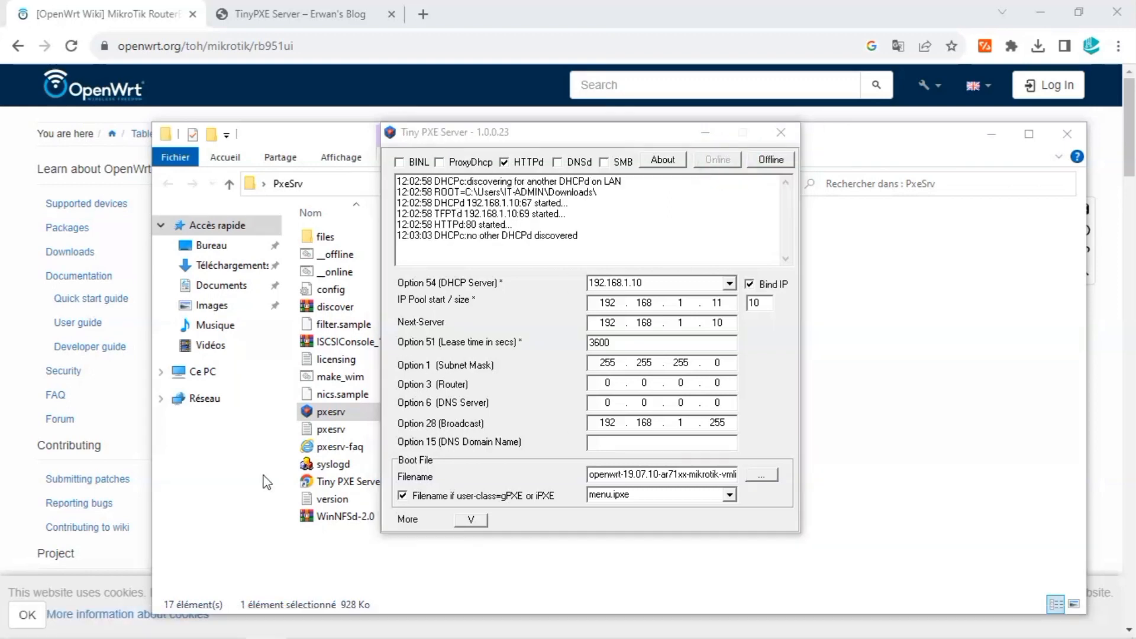
pyautogui.click(85, 597)
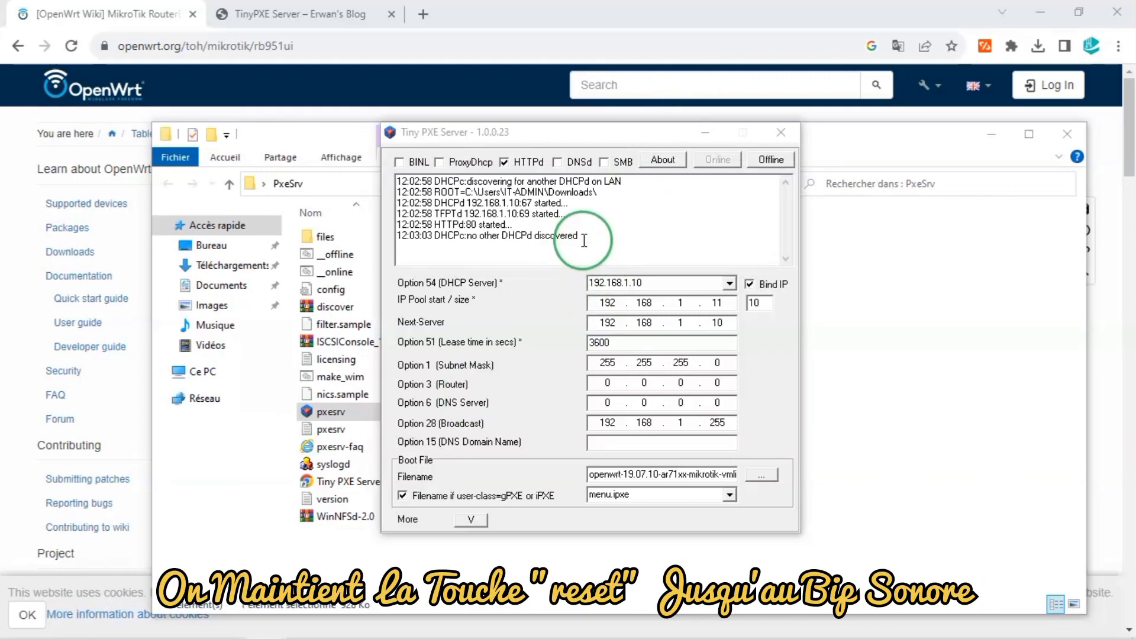
pyautogui.doubleClick(538, 240)
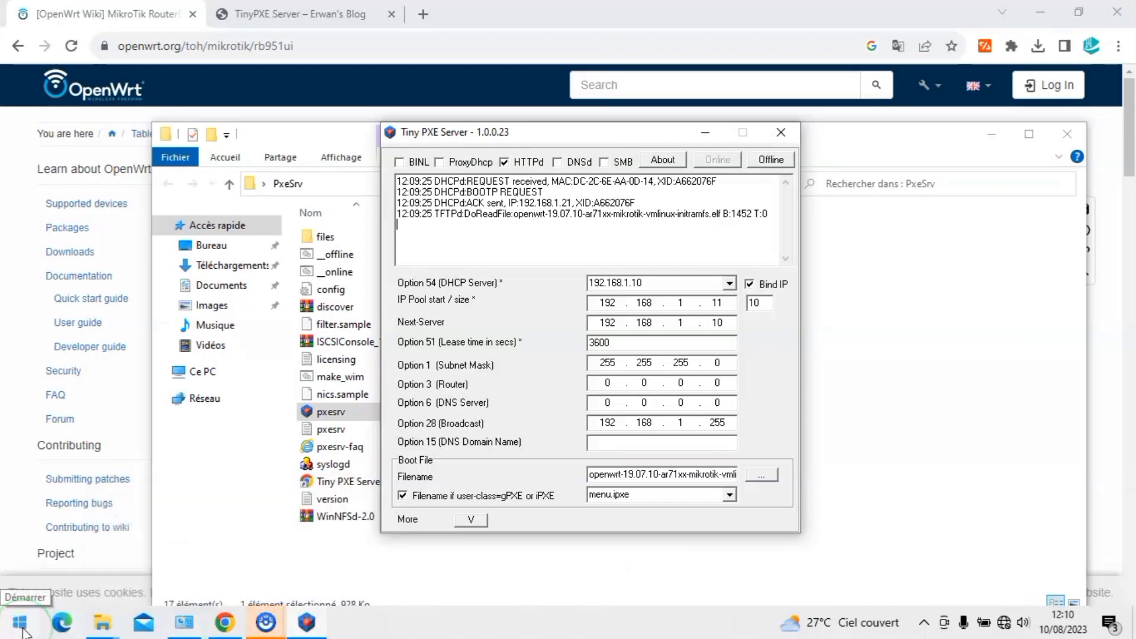
# Step: Open a Command Prompt and ping the router at 192.168.1.1, repeating the ping once
pyautogui.press('super+r')
pyautogui.press('Return')
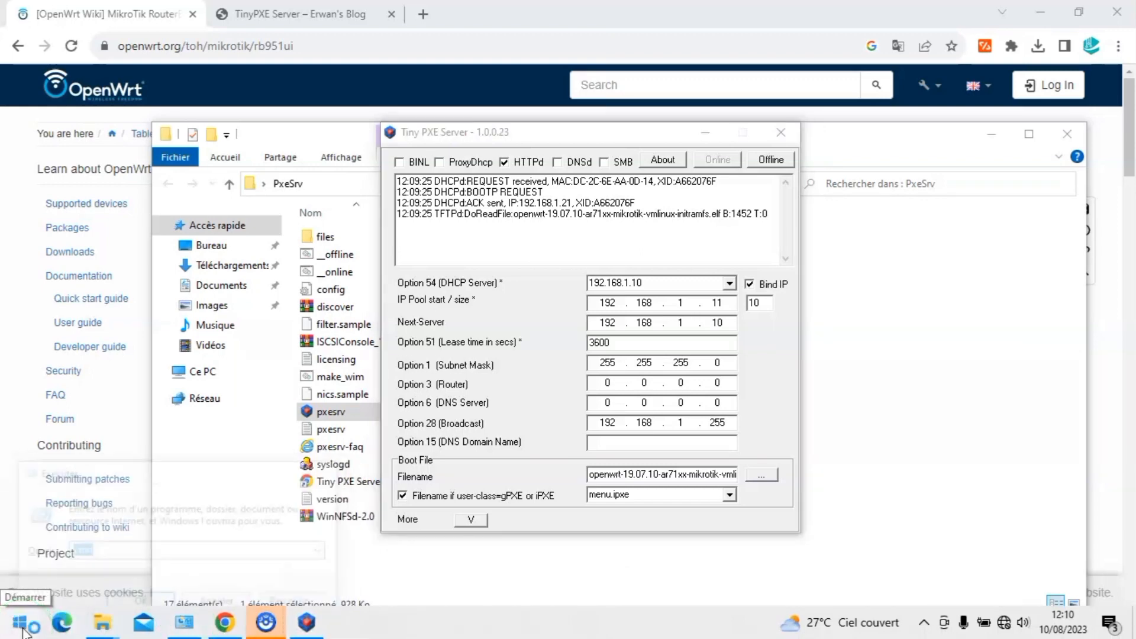
pyautogui.write('p')
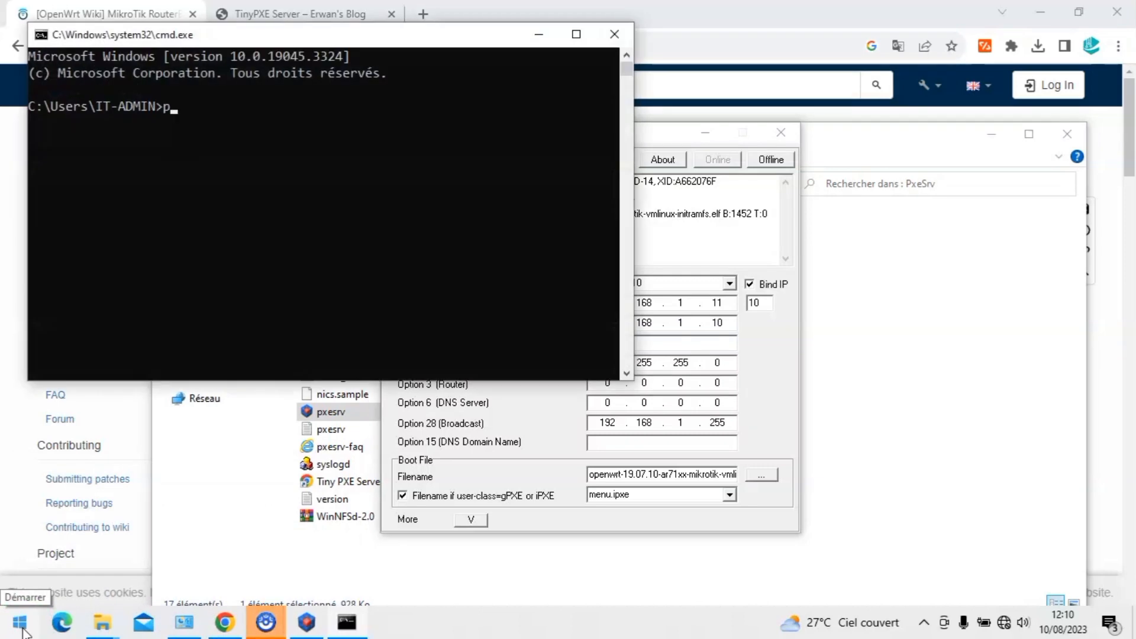
pyautogui.write('ing 192')
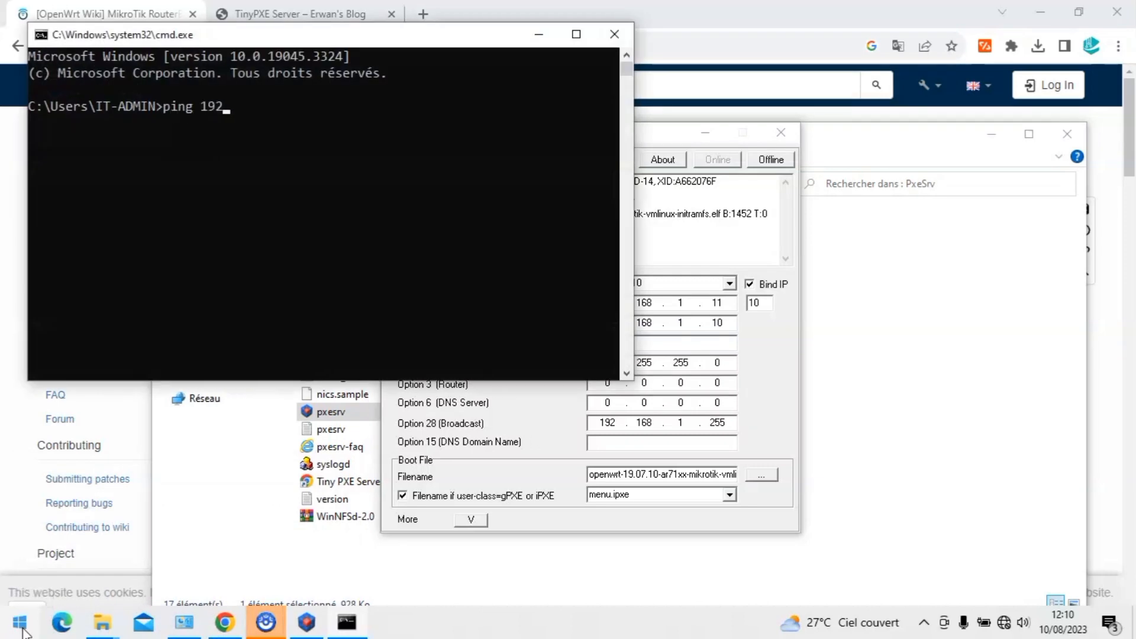
pyautogui.write('.168.1.')
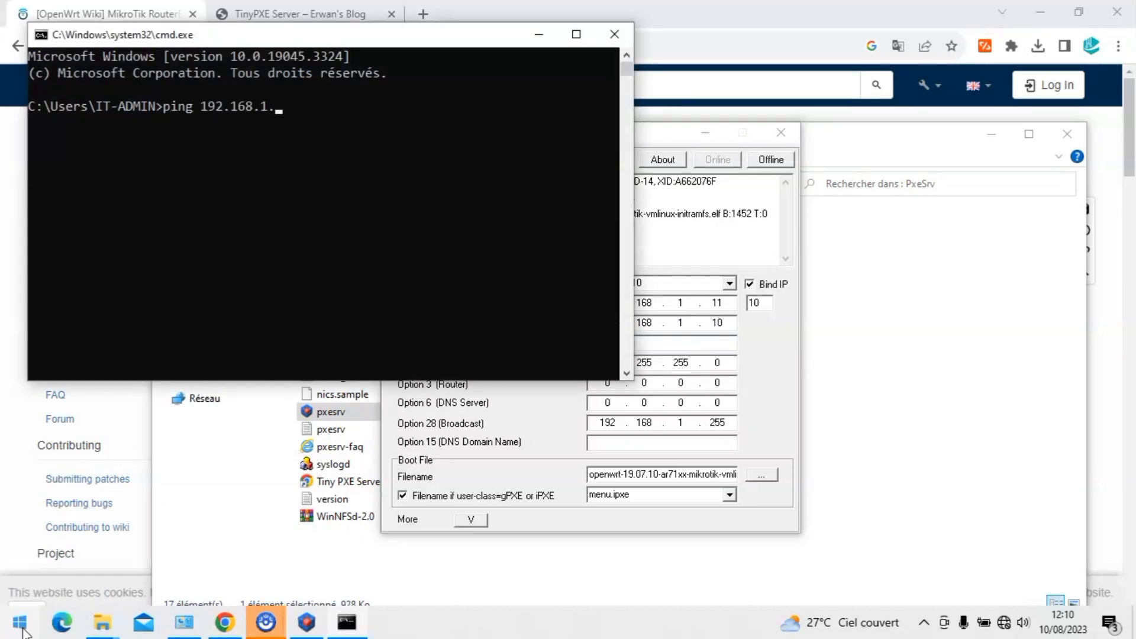
pyautogui.write('1')
pyautogui.press('Return')
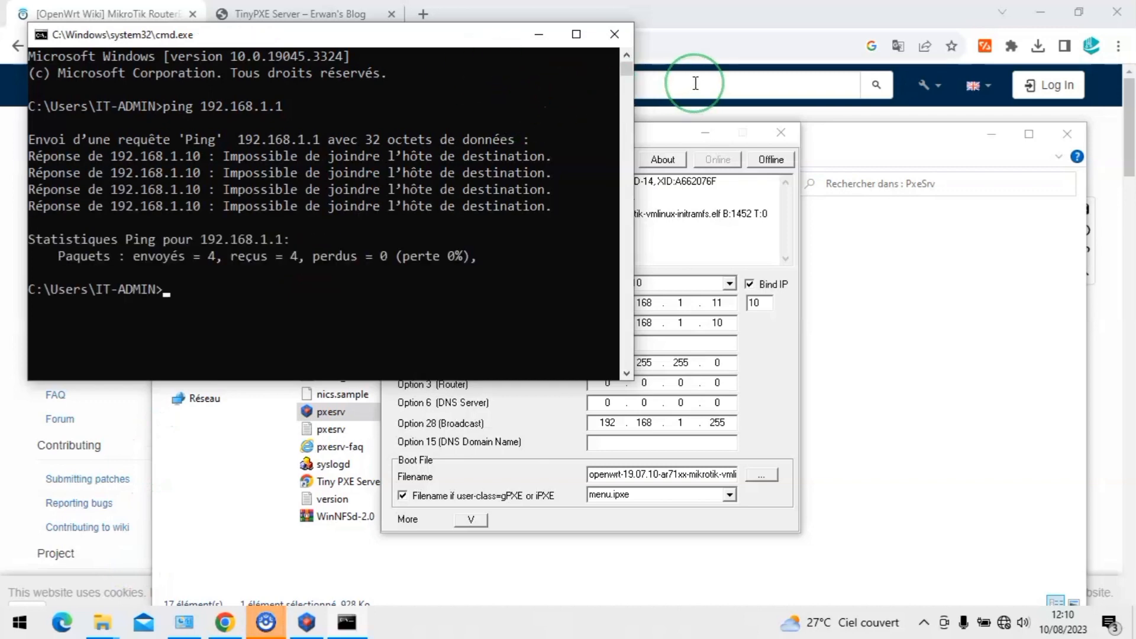
pyautogui.press('Up')
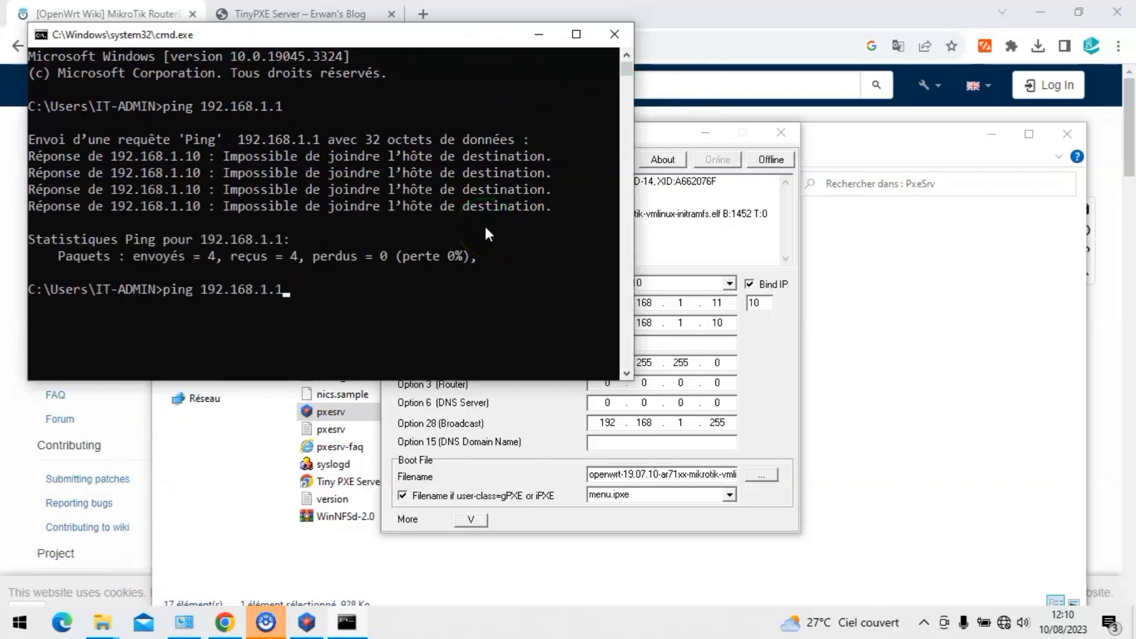
pyautogui.press('Return')
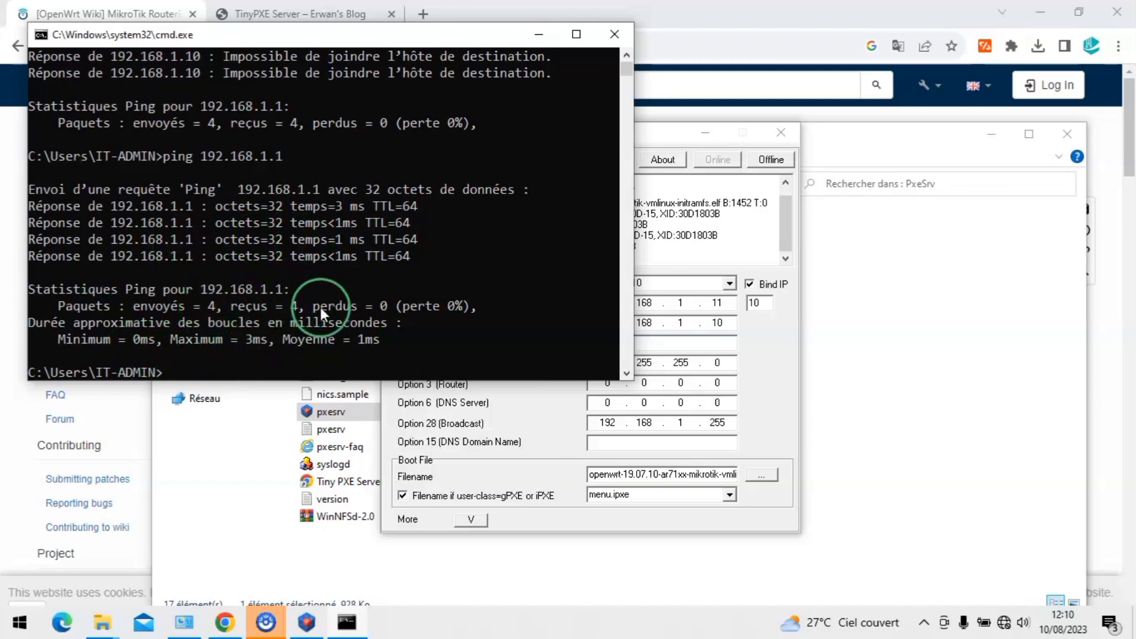
# Step: Switch to Chrome, load 192.168.1.1 in a new tab and log in to LuCI as root with an empty password
pyautogui.click(664, 47)
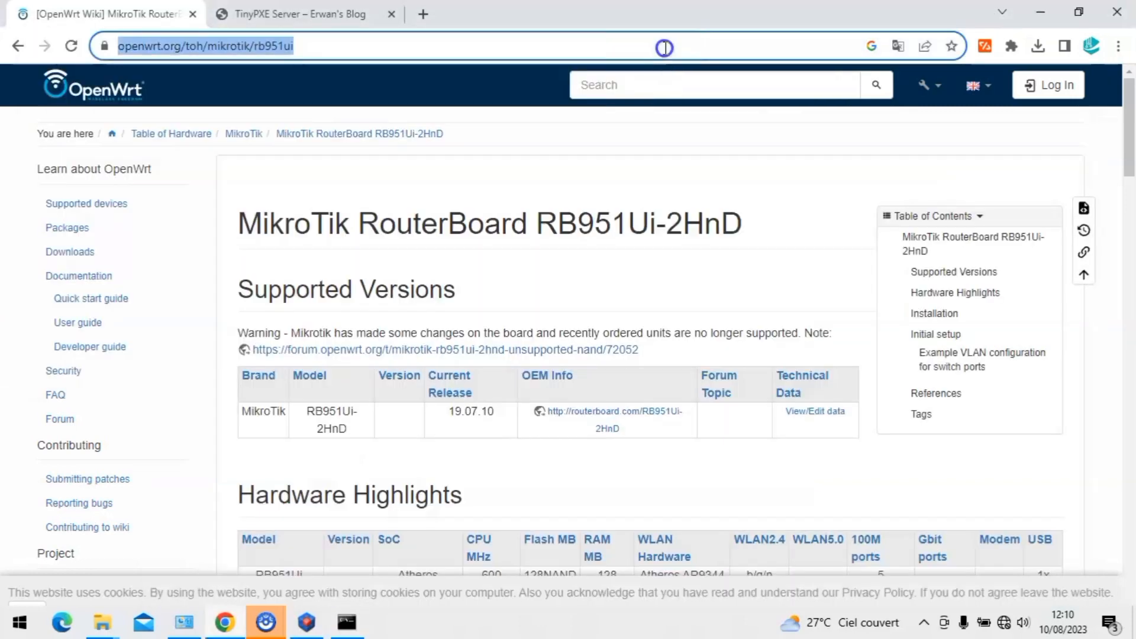
pyautogui.click(424, 14)
pyautogui.click(356, 47)
pyautogui.write('19')
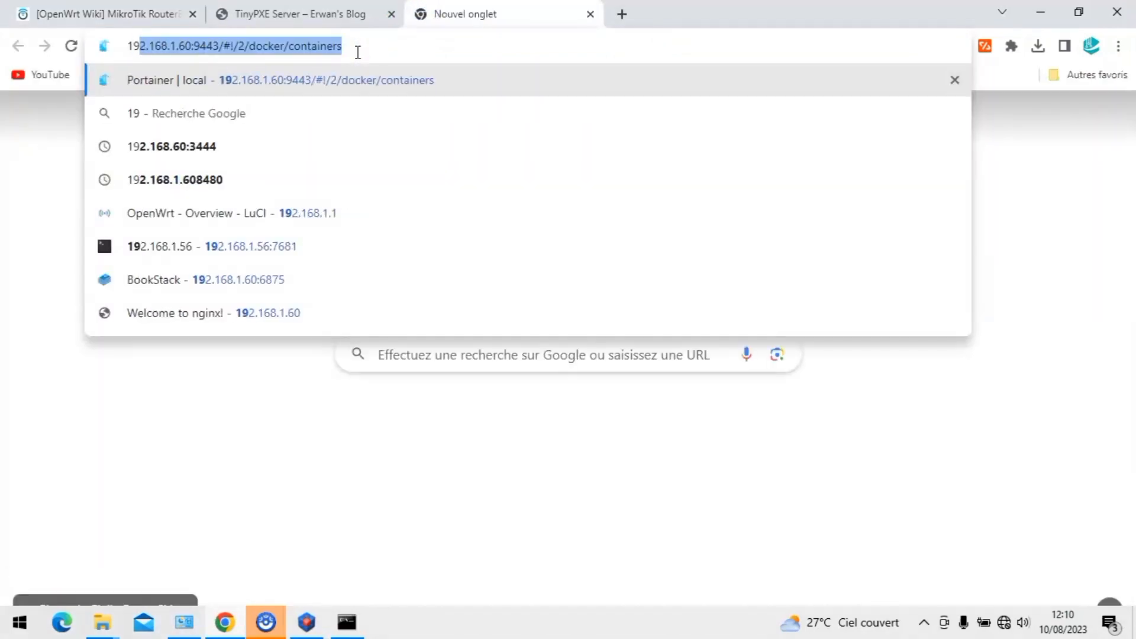
pyautogui.write('2.1')
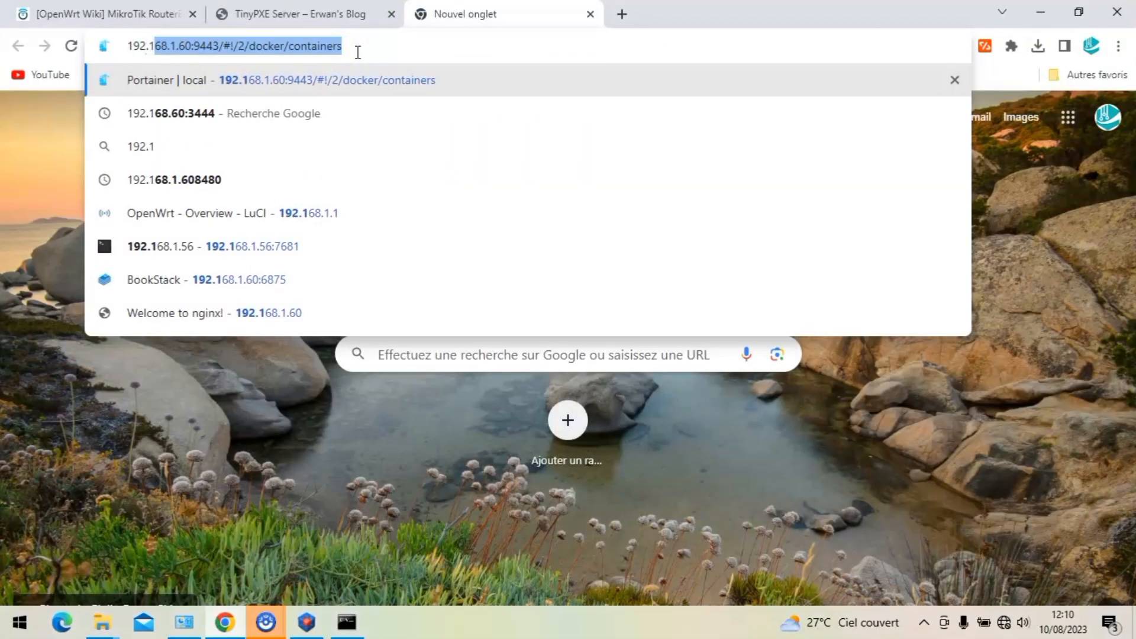
pyautogui.write('68')
pyautogui.write('.1.1')
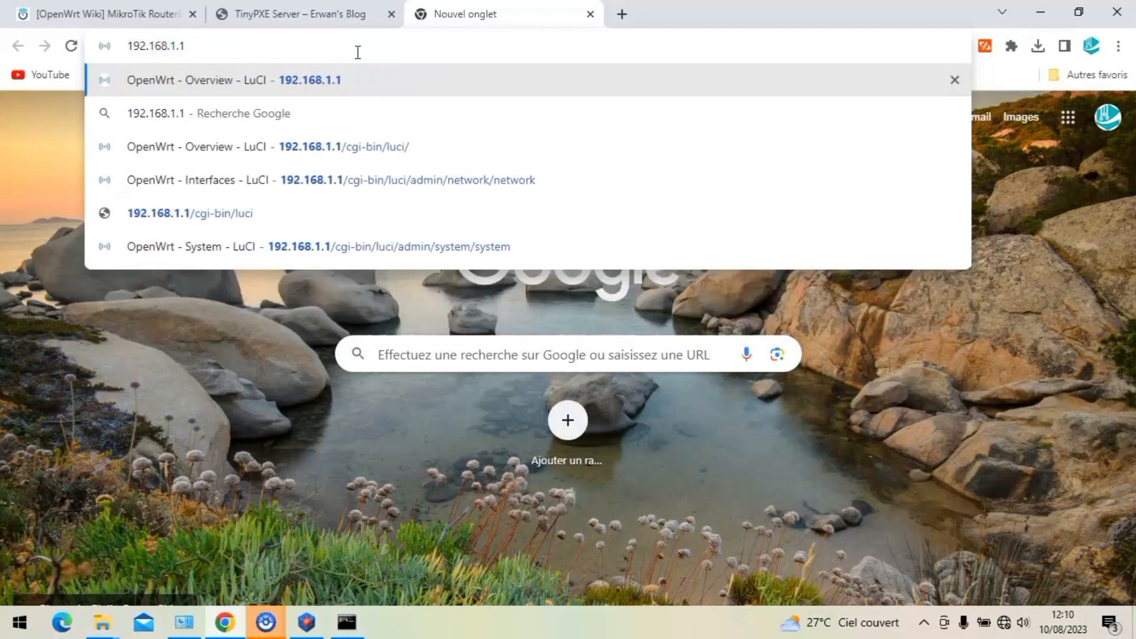
pyautogui.press('Return')
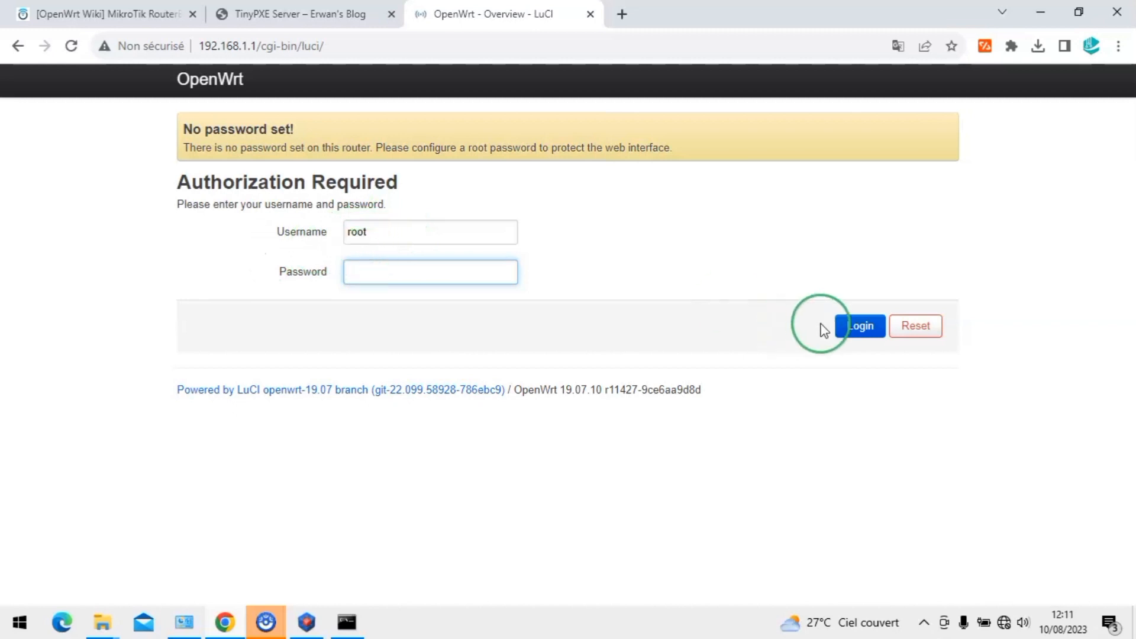
pyautogui.click(850, 333)
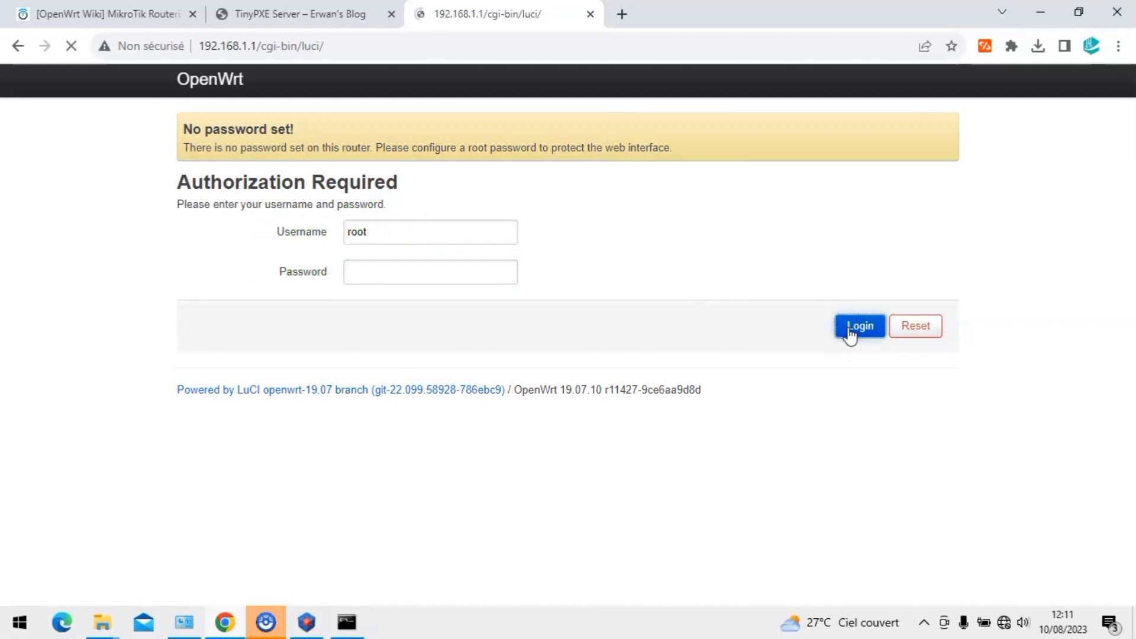
pyautogui.click(546, 454)
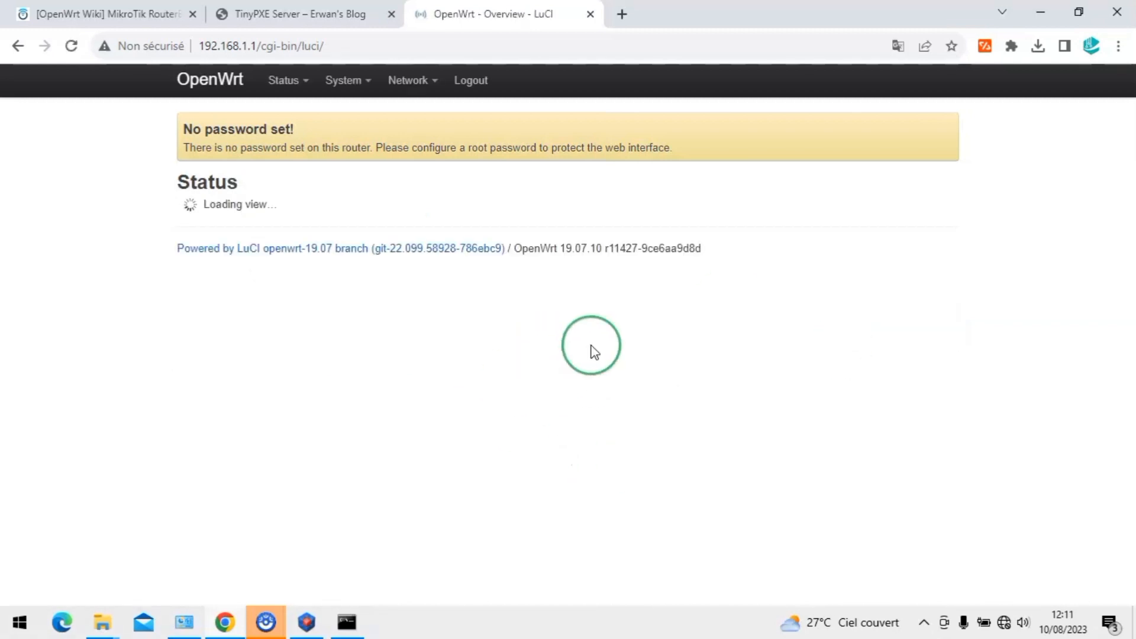
# Step: Examine the hostname, model and kernel version in the System section of the Status page
pyautogui.click(1129, 142)
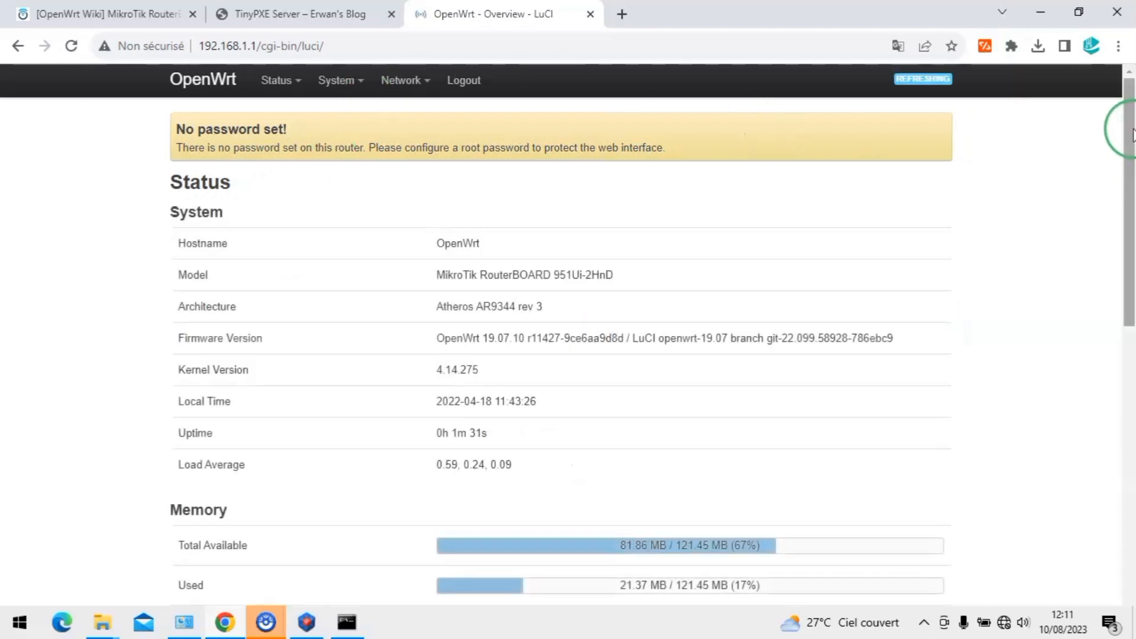
pyautogui.moveTo(1130, 131); pyautogui.dragTo(1130, 125)
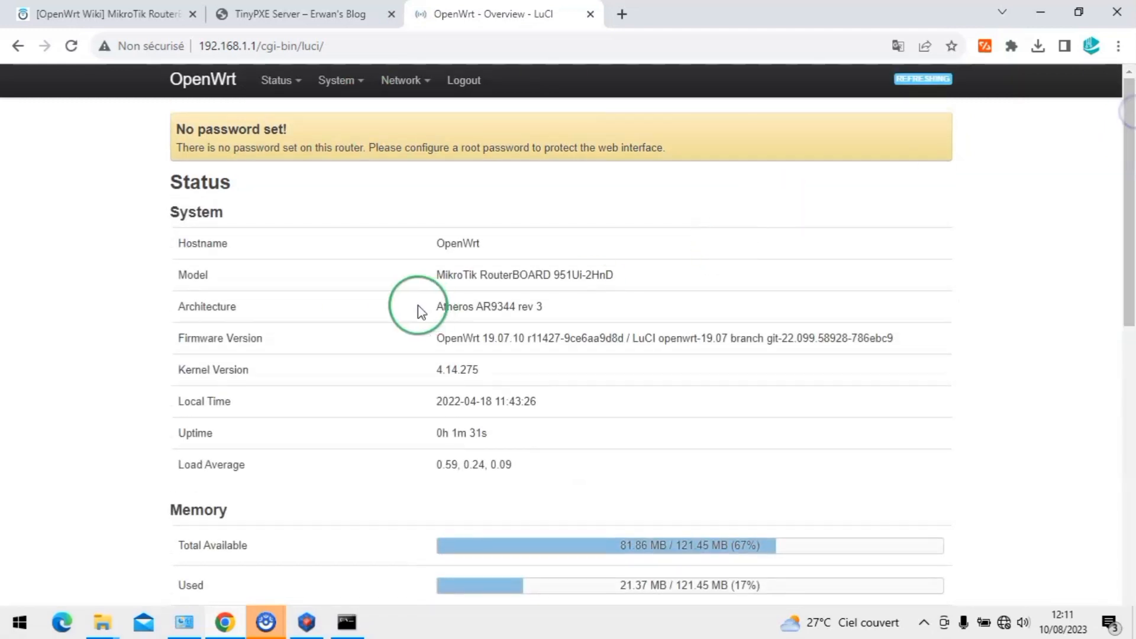
pyautogui.moveTo(439, 247); pyautogui.dragTo(489, 251)
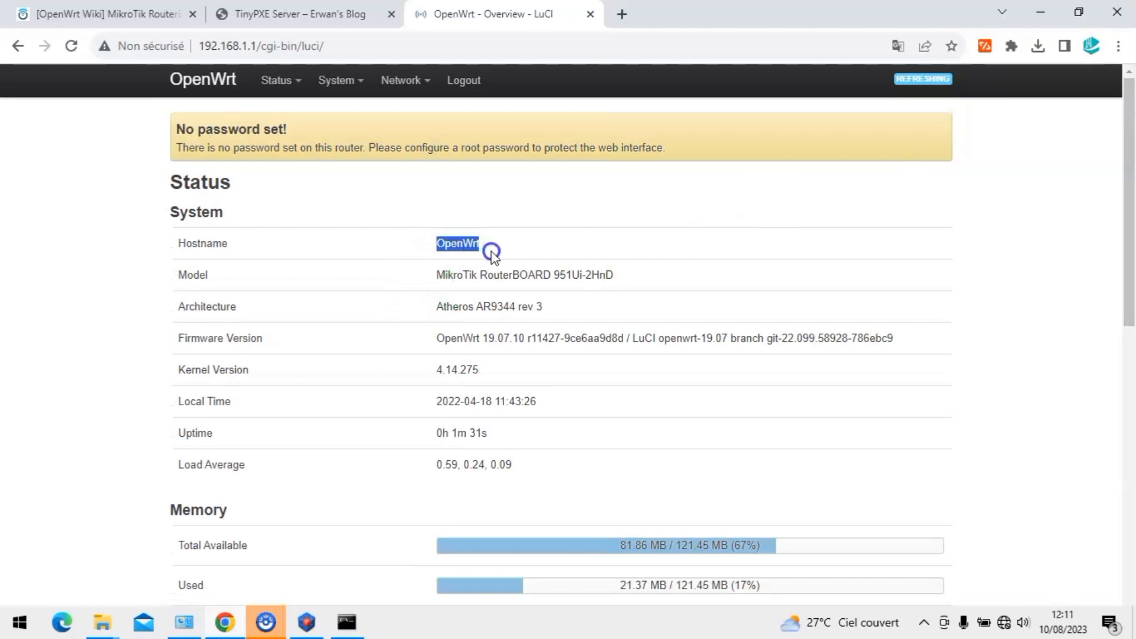
pyautogui.click(455, 281)
pyautogui.moveTo(436, 276); pyautogui.dragTo(622, 278)
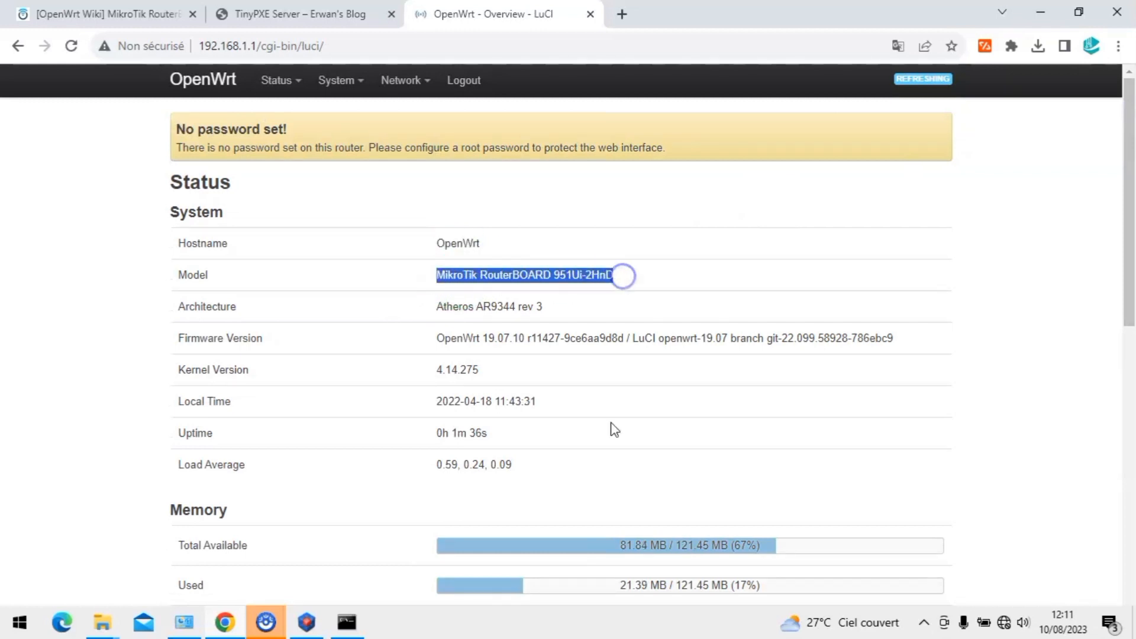
pyautogui.click(197, 376)
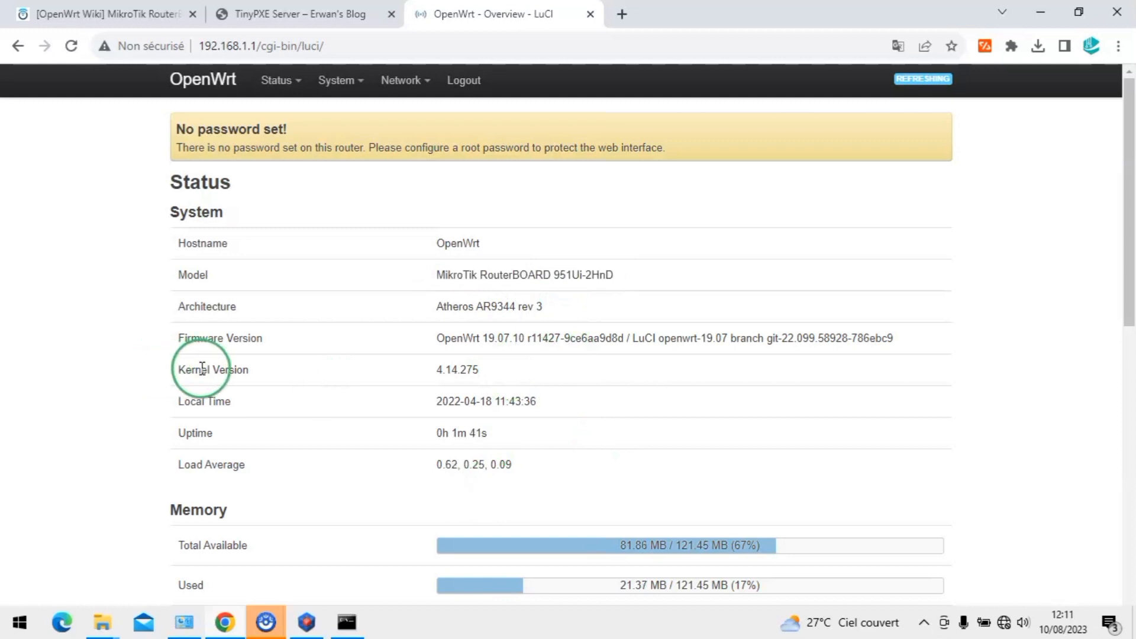
pyautogui.moveTo(438, 374); pyautogui.dragTo(497, 375)
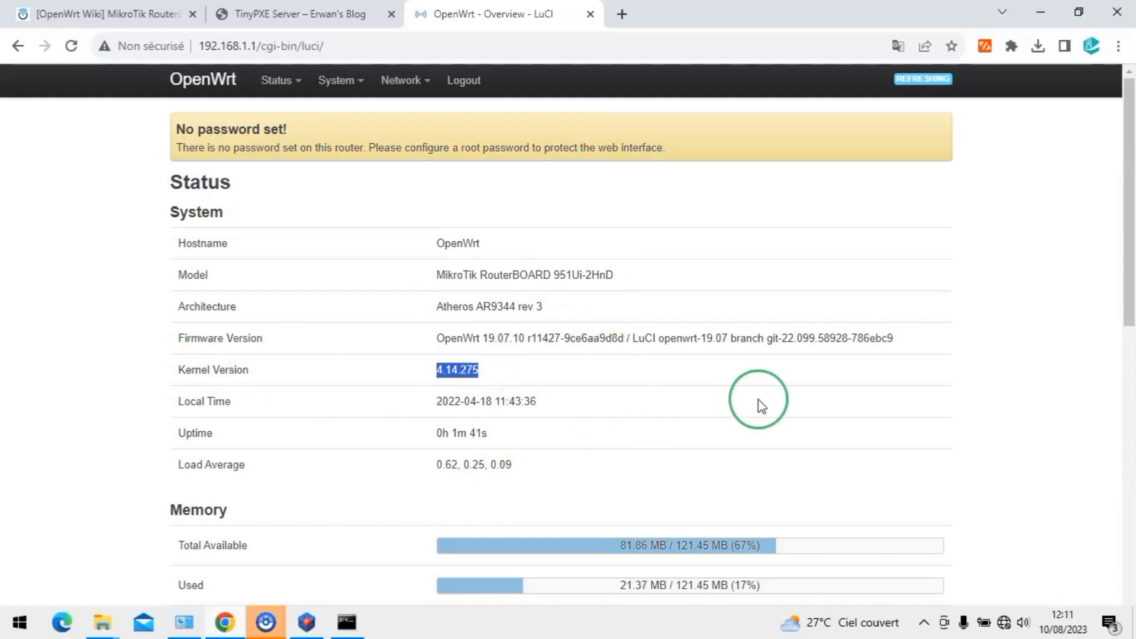
# Step: Examine the Active DHCP Leases and Active DHCPv6 Leases on the Status page, including the leased host's name
pyautogui.moveTo(1132, 232); pyautogui.dragTo(1129, 422)
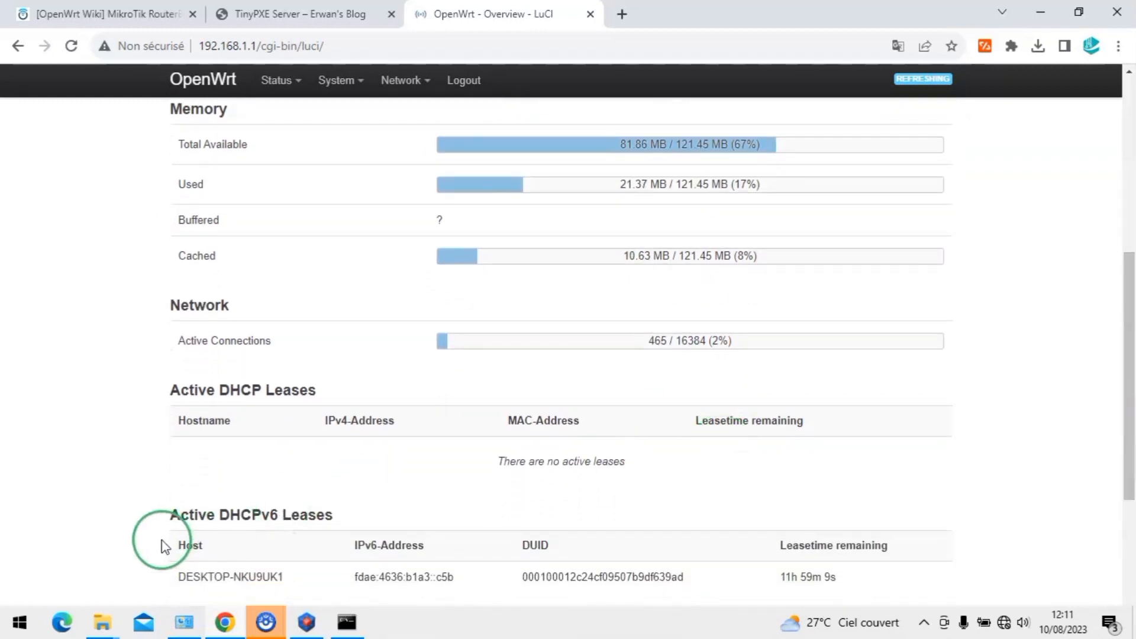
pyautogui.moveTo(217, 591); pyautogui.dragTo(183, 572)
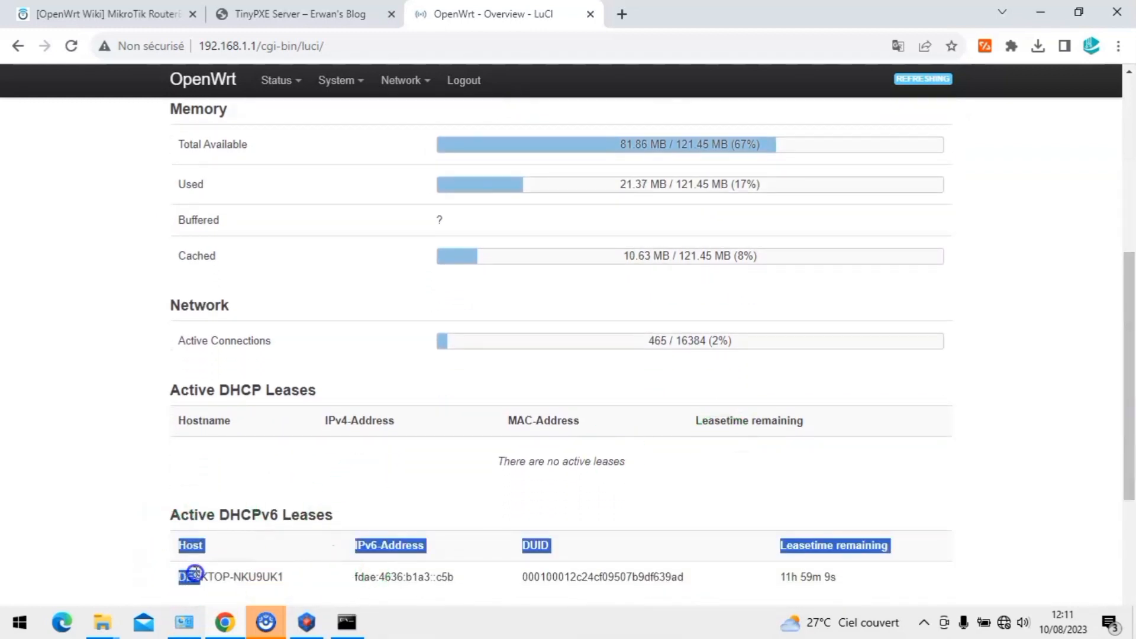
pyautogui.click(243, 577)
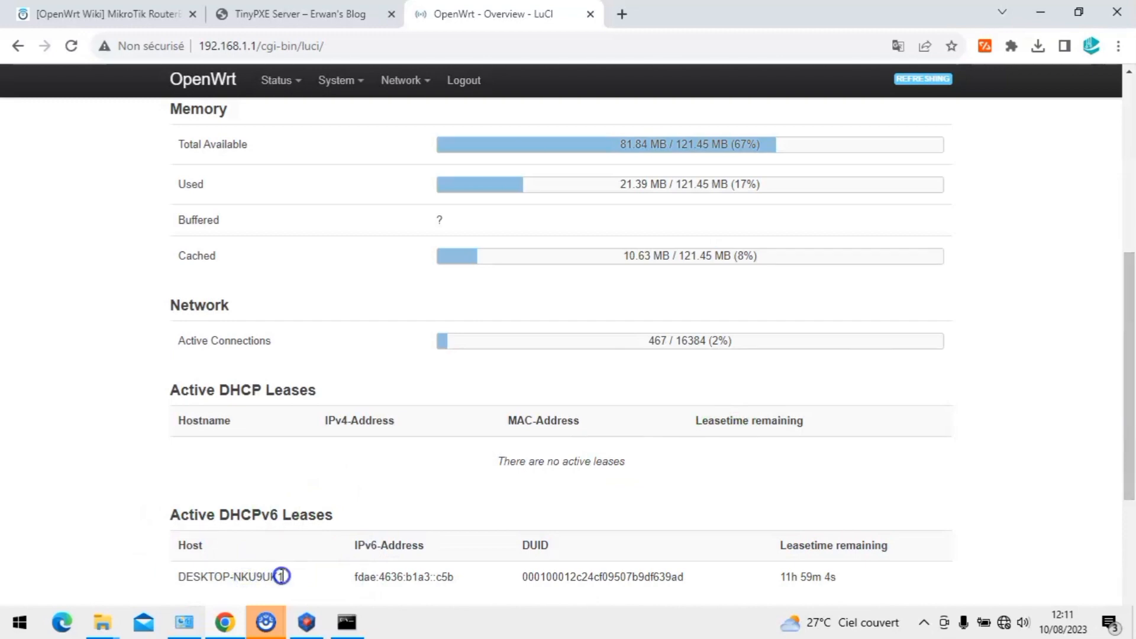
pyautogui.moveTo(283, 577); pyautogui.dragTo(204, 575)
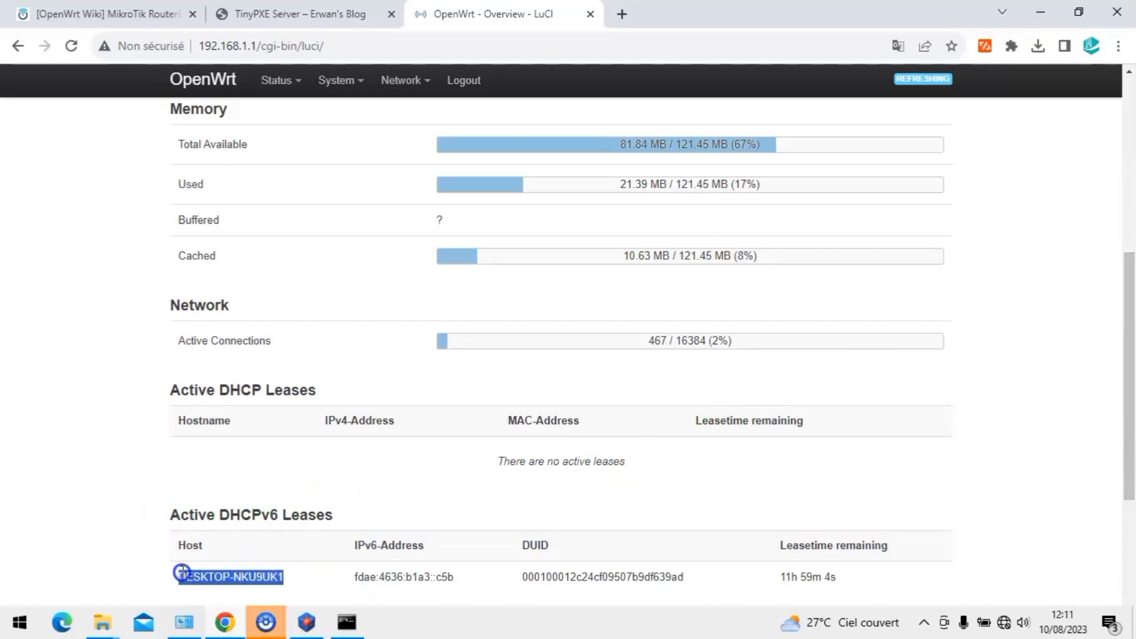
pyautogui.click(224, 518)
pyautogui.moveTo(172, 390); pyautogui.dragTo(281, 519)
pyautogui.click(280, 519)
# Step: Open the router's network Interfaces page and look over the LAN, WAN and WAN6 interfaces
pyautogui.moveTo(1128, 299); pyautogui.dragTo(1131, 148)
pyautogui.moveTo(400, 80)
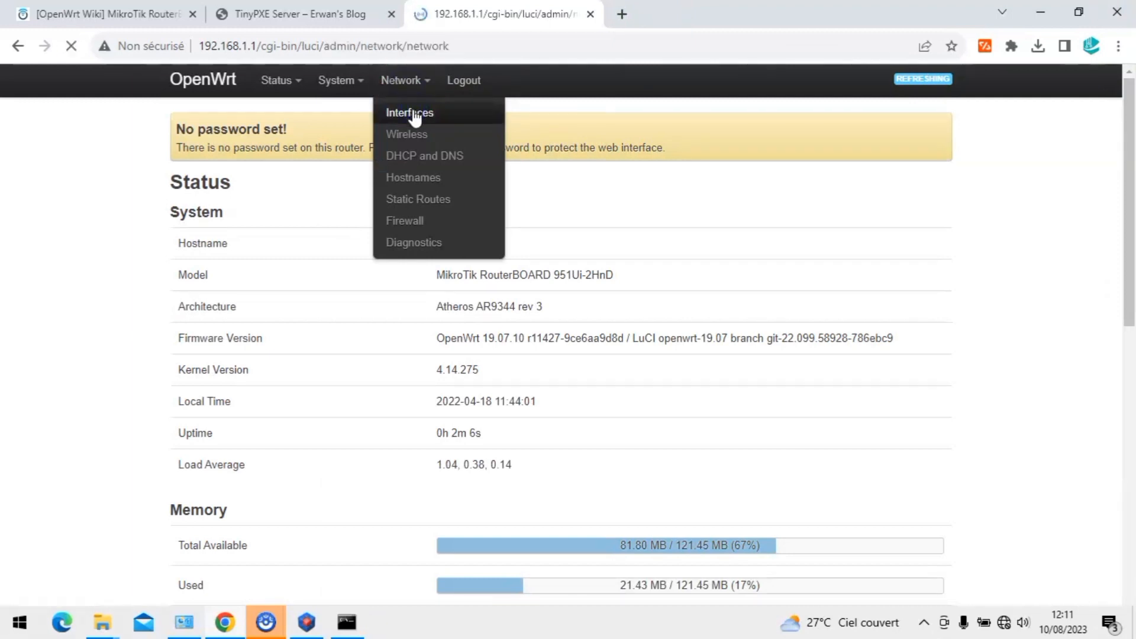
pyautogui.click(423, 90)
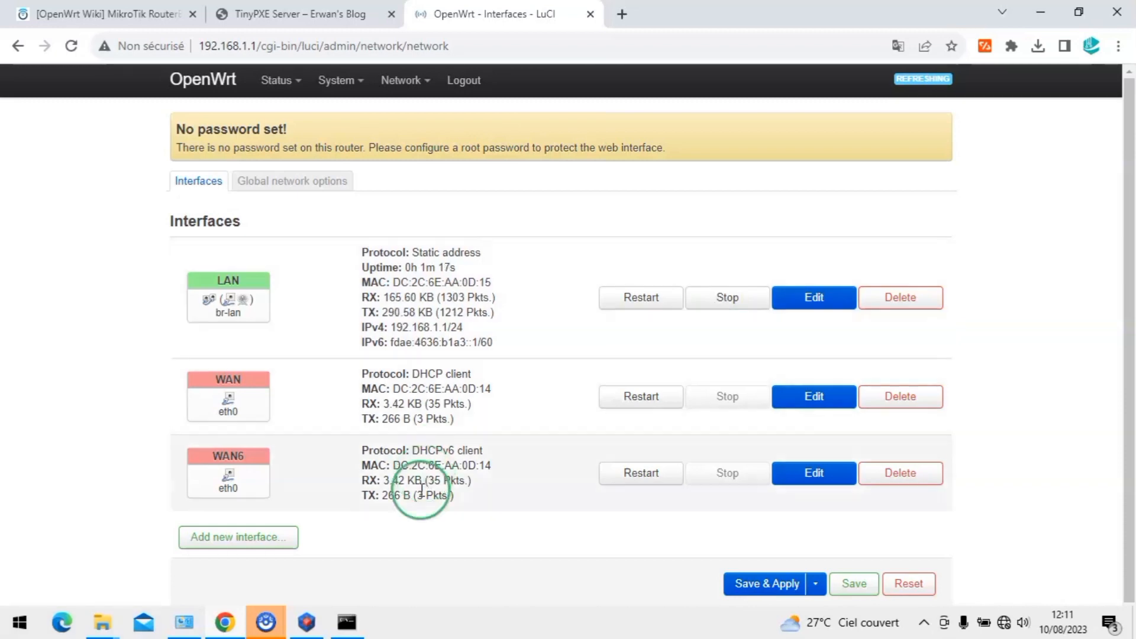
pyautogui.moveTo(306, 623)
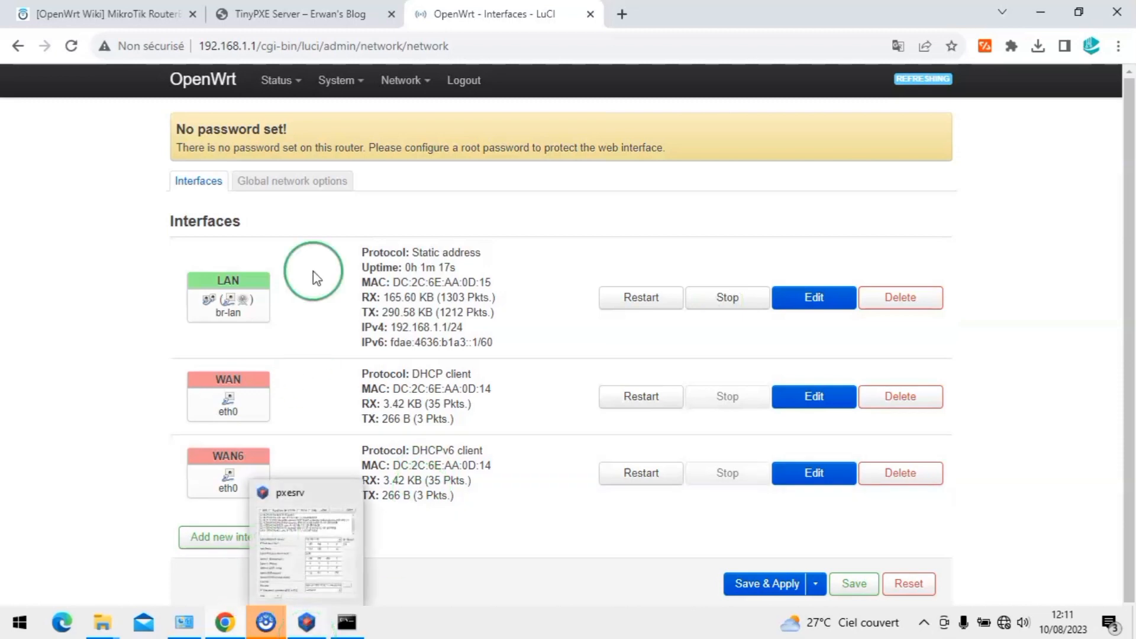